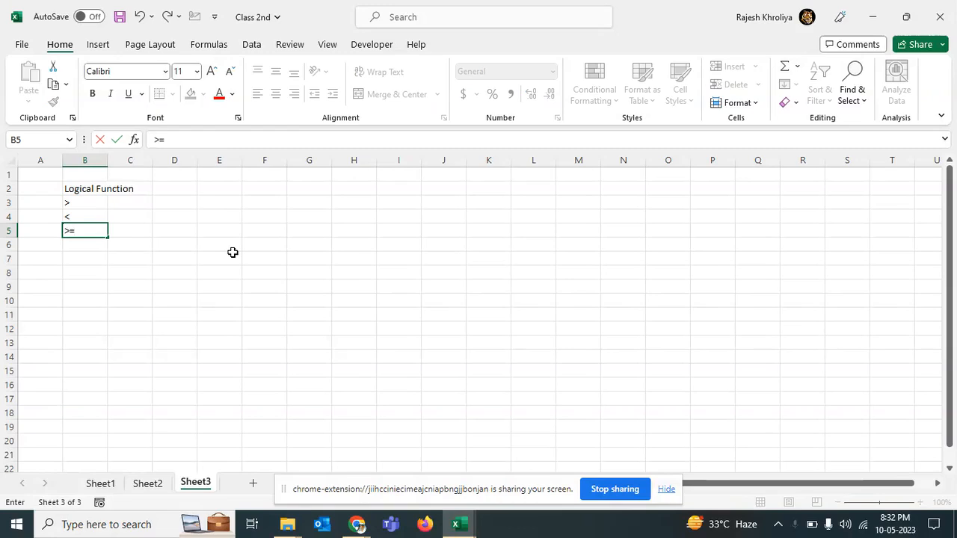
Step: Enter the operators <= and <> in the next two cells of the Logical Function list
{"action": "key", "text": "Return"}
{"action": "type", "text": "<="}
{"action": "key", "text": "Return"}
{"action": "type", "text": "<>"}
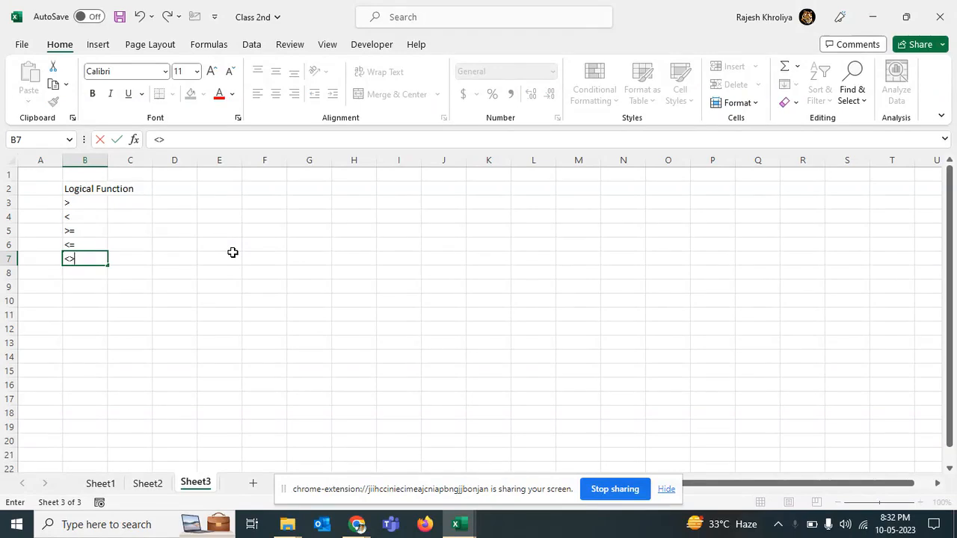
{"action": "key", "text": "Return"}
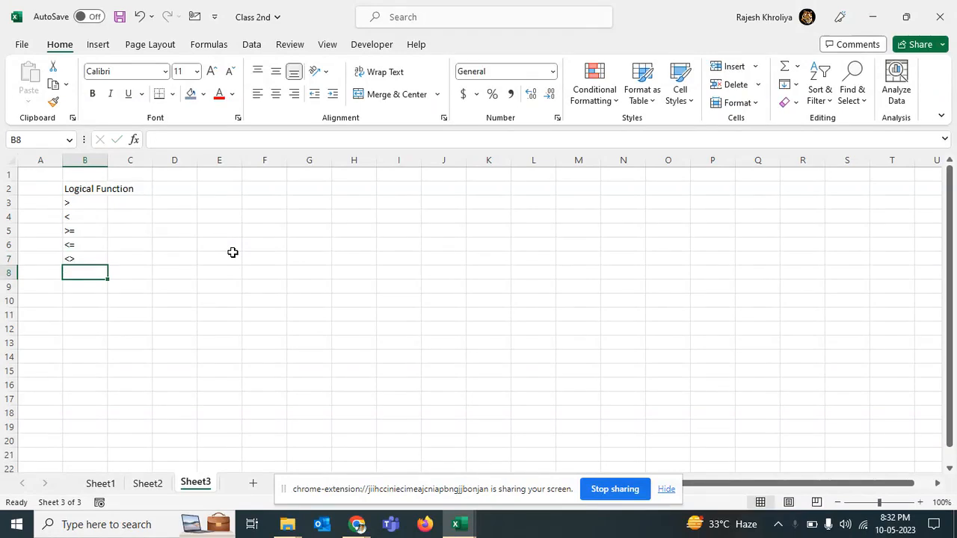
Step: Enter the operator == in the cell below <> in the list
{"action": "type", "text": "=="}
{"action": "key", "text": "BackSpace"}
{"action": "key", "text": "BackSpace"}
{"action": "type", "text": "=="}
{"action": "key", "text": "Up"}
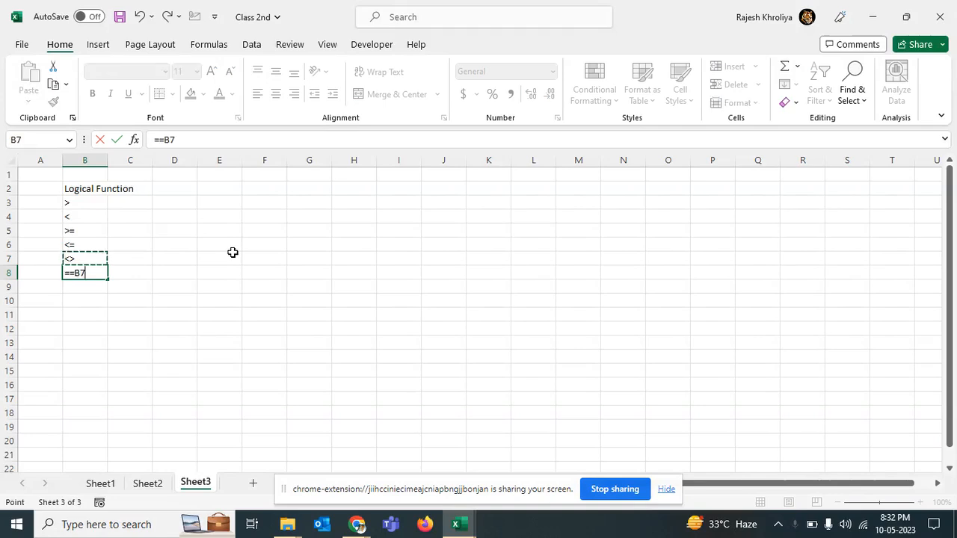
{"action": "key", "text": "Down"}
{"action": "key", "text": "BackSpace"}
{"action": "key", "text": "BackSpace"}
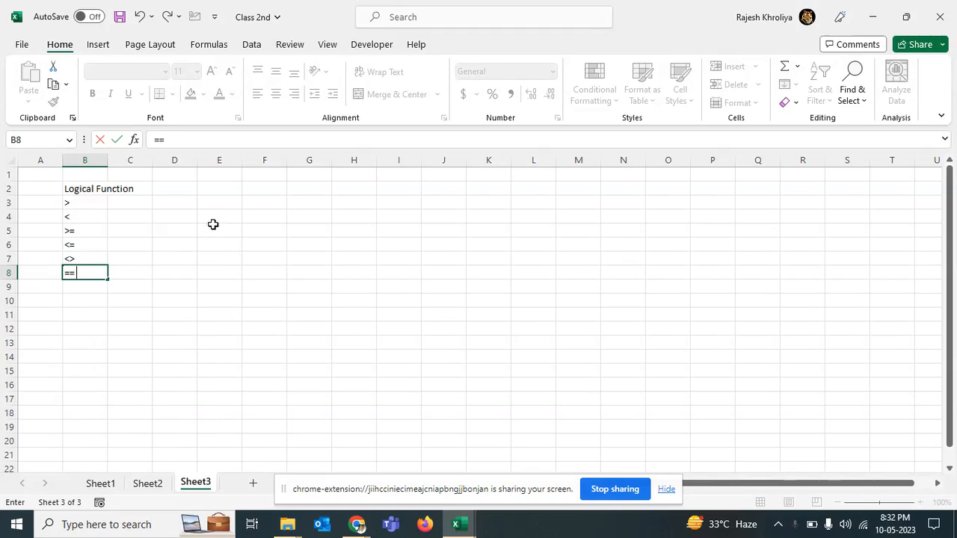
{"action": "key", "text": "Return"}
{"action": "key", "text": "Return"}
{"action": "key", "text": "Return"}
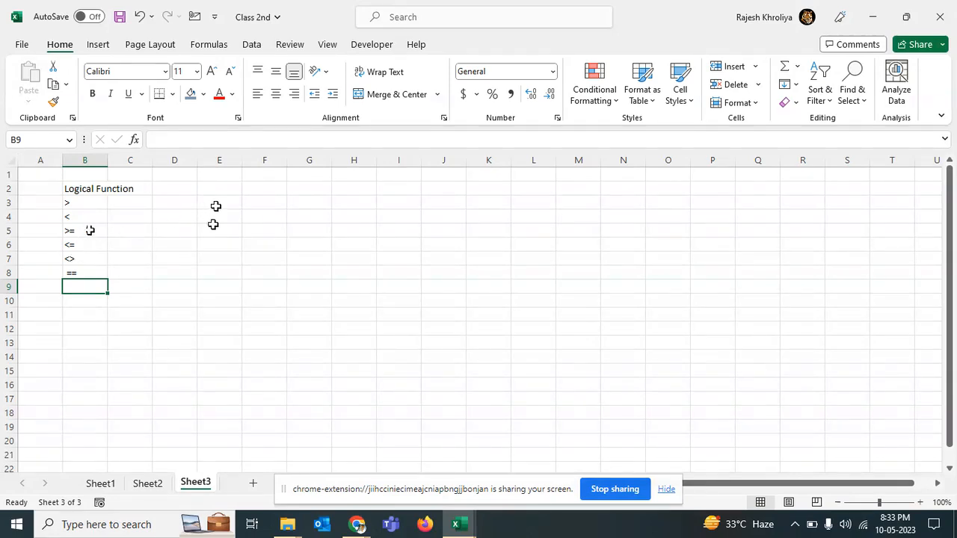
Step: Enter the sample numbers 45 in E3 and 67 in F3 on the > row
{"action": "left_click", "coordinate": [218, 204]}
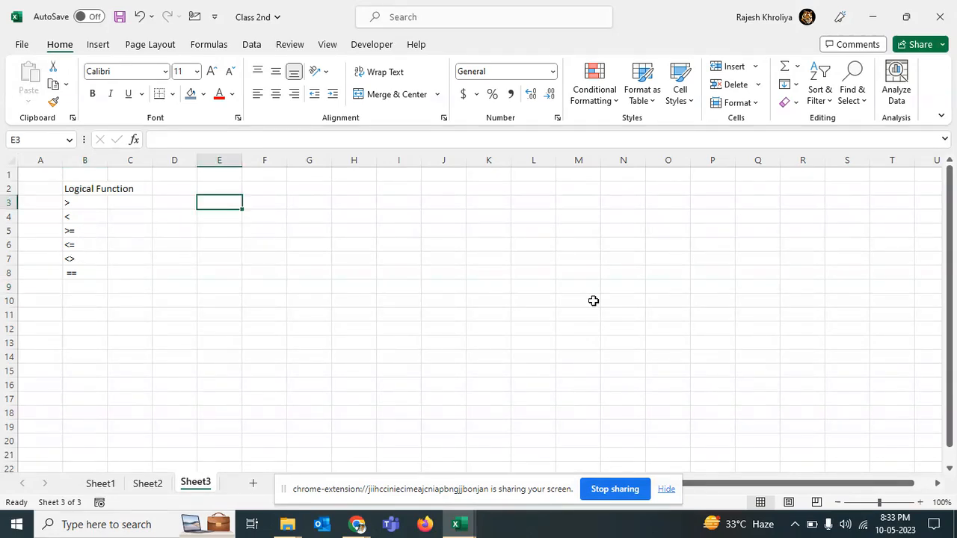
{"action": "type", "text": "45"}
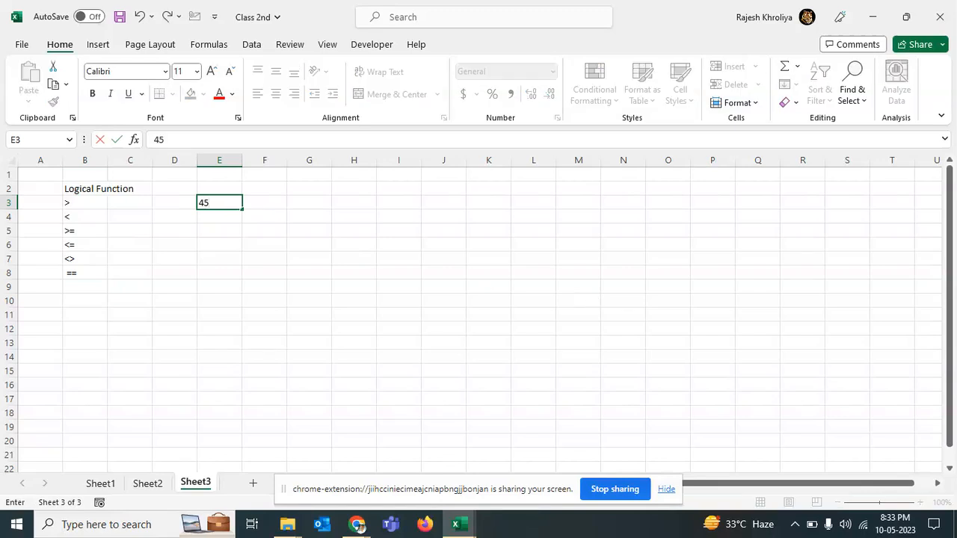
{"action": "key", "text": "Tab"}
{"action": "type", "text": "67"}
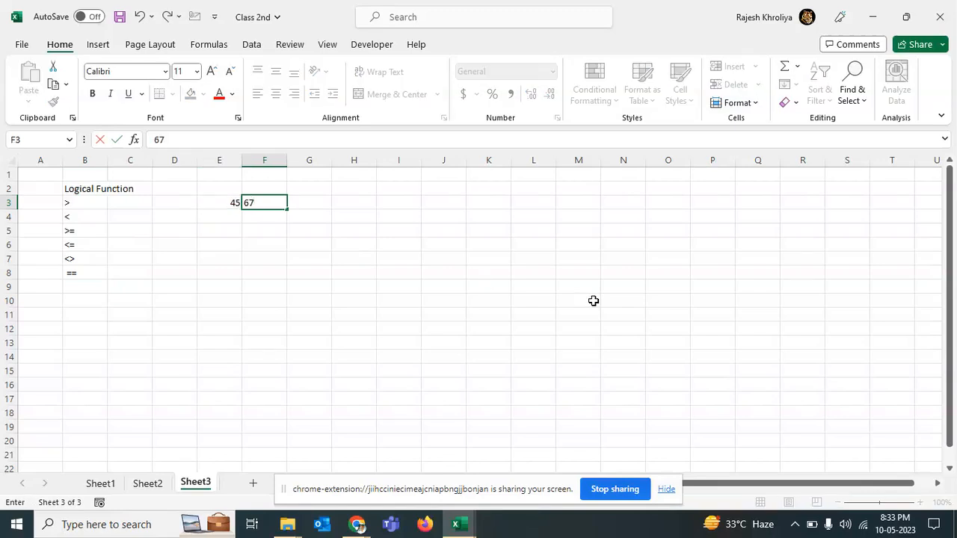
{"action": "key", "text": "Tab"}
Step: In G3, write the comparison formula =F3>E3
{"action": "type", "text": "="}
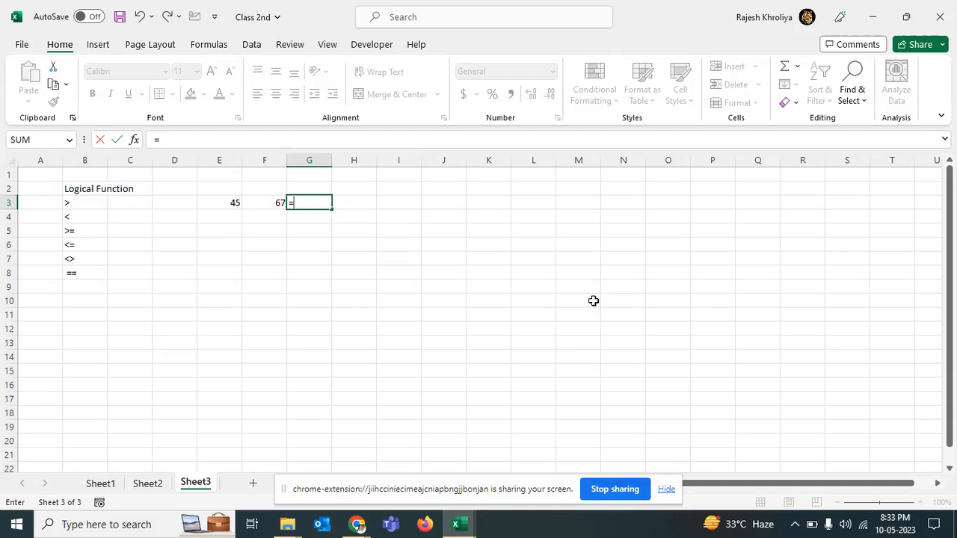
{"action": "key", "text": "Left"}
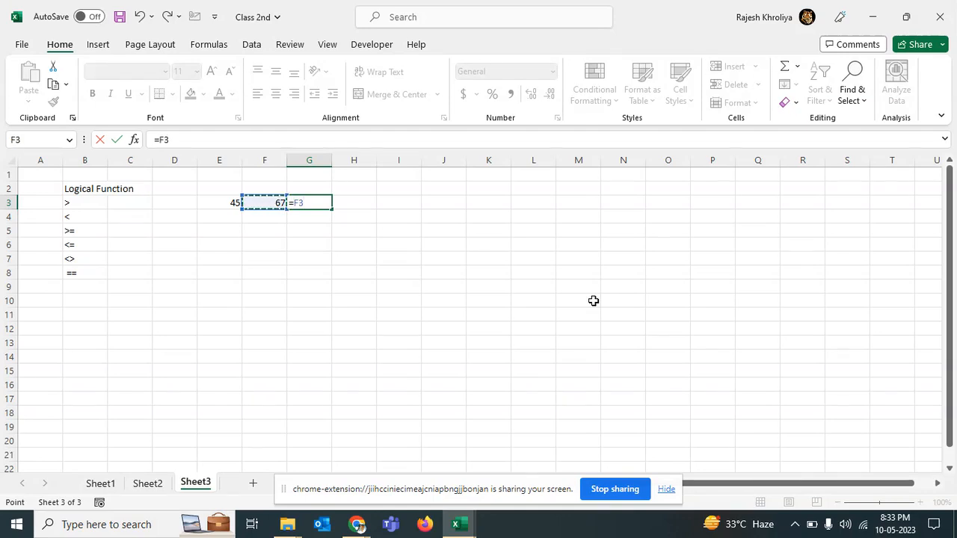
{"action": "type", "text": ">"}
{"action": "key", "text": "Left"}
{"action": "key", "text": "Left"}
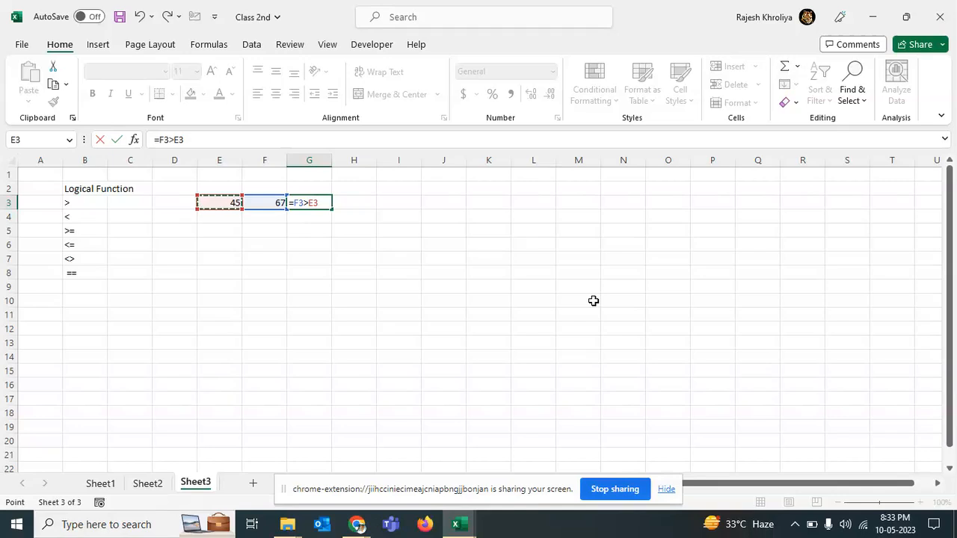
{"action": "key", "text": "Return"}
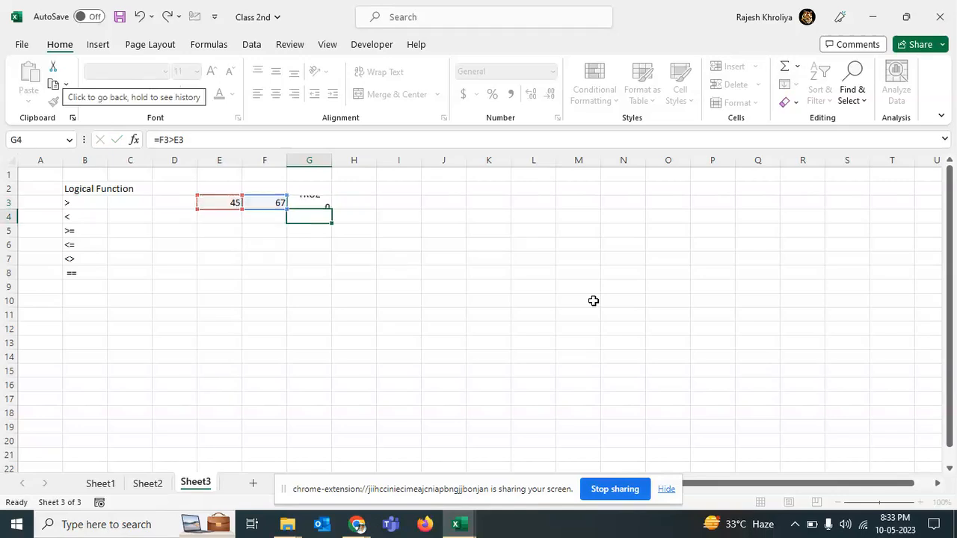
Step: In H3, write the reverse comparison formula =E3>F3
{"action": "key", "text": "Up"}
{"action": "key", "text": "Right"}
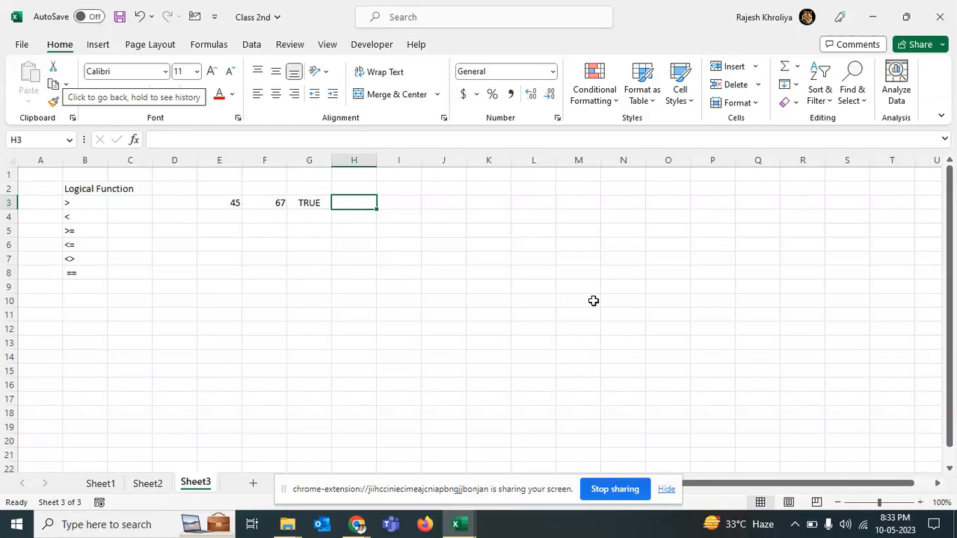
{"action": "type", "text": "="}
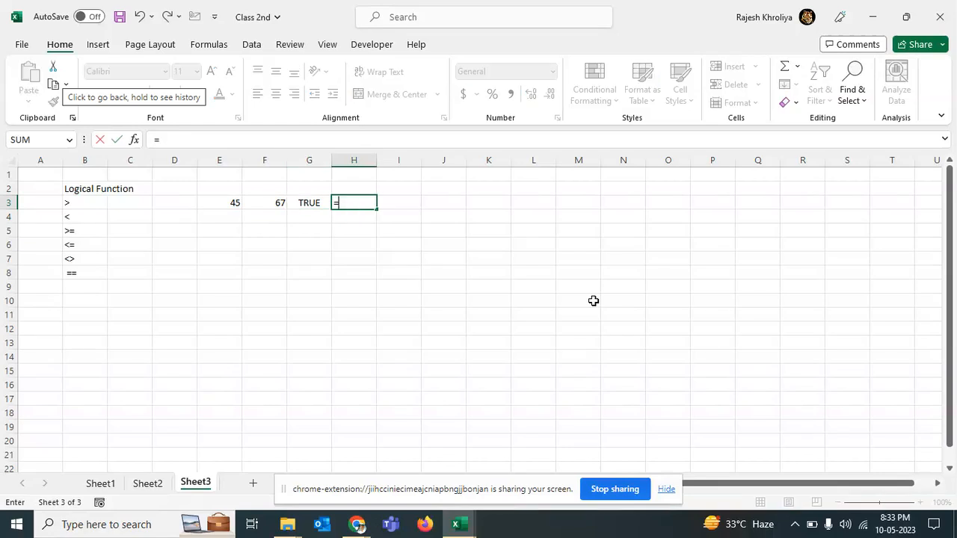
{"action": "key", "text": "Left"}
{"action": "key", "text": "Left"}
{"action": "key", "text": "Left"}
{"action": "type", "text": ">"}
{"action": "key", "text": "Left"}
{"action": "key", "text": "Left"}
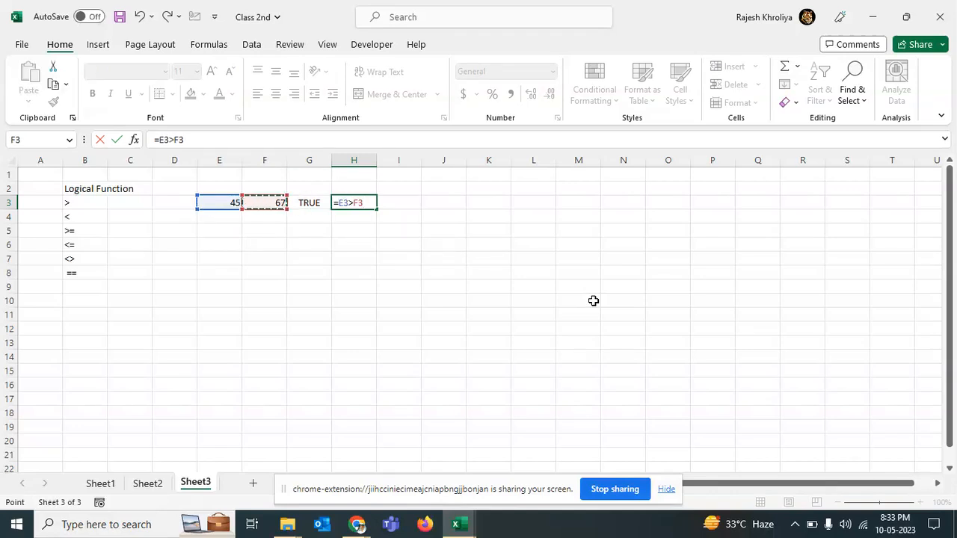
{"action": "key", "text": "Return"}
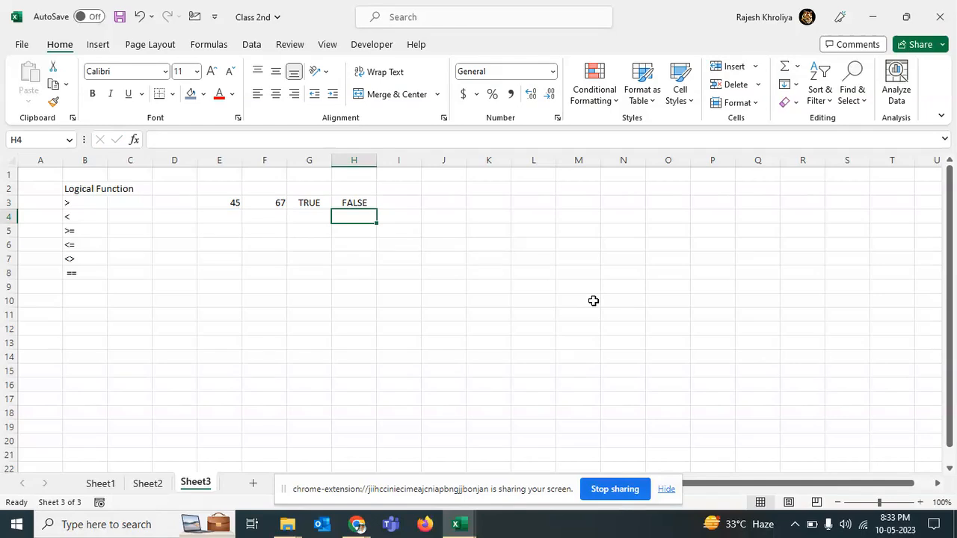
Step: Label the <> row with the description Not equal to in C7
{"action": "key", "text": "Left"}
{"action": "key", "text": "Left"}
{"action": "key", "text": "Left"}
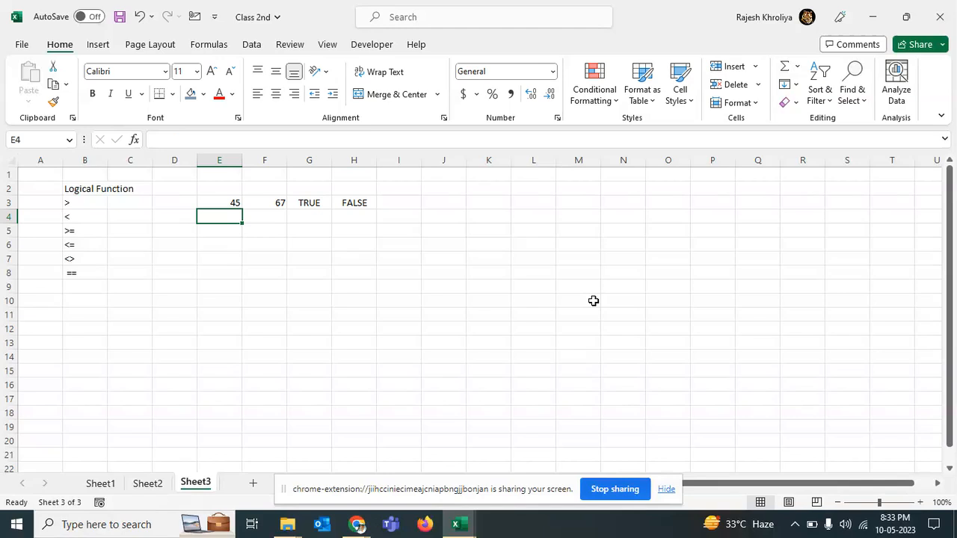
{"action": "key", "text": "Down"}
{"action": "key", "text": "Down"}
{"action": "key", "text": "Down"}
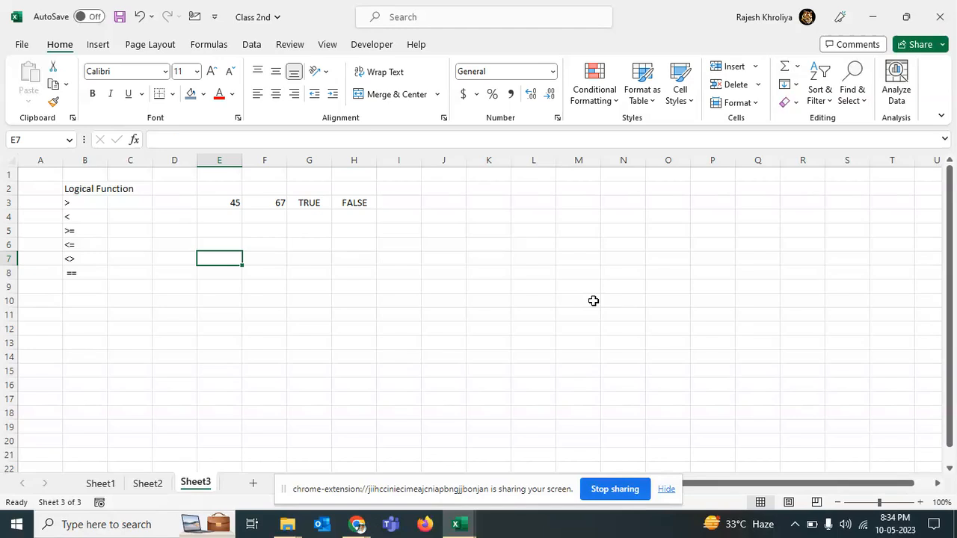
{"action": "key", "text": "Left"}
{"action": "key", "text": "Left"}
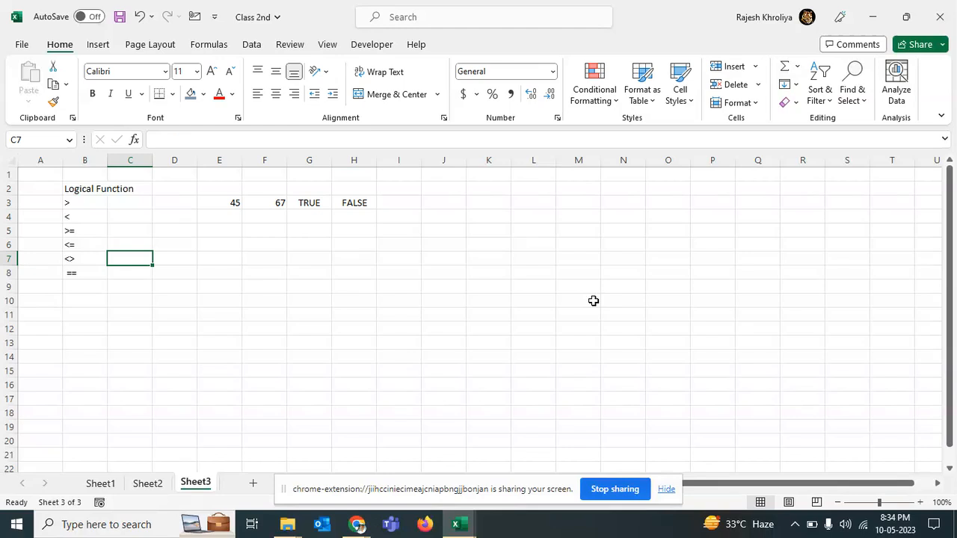
{"action": "type", "text": "Not equ"}
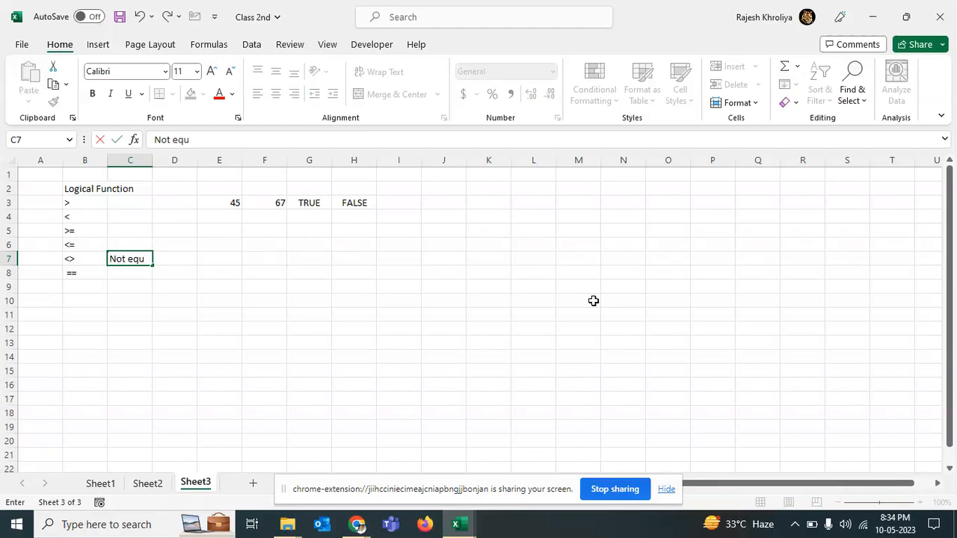
{"action": "type", "text": "al to"}
{"action": "key", "text": "Return"}
Step: Enter the sample number 45 in both F7 and G7
{"action": "key", "text": "Up"}
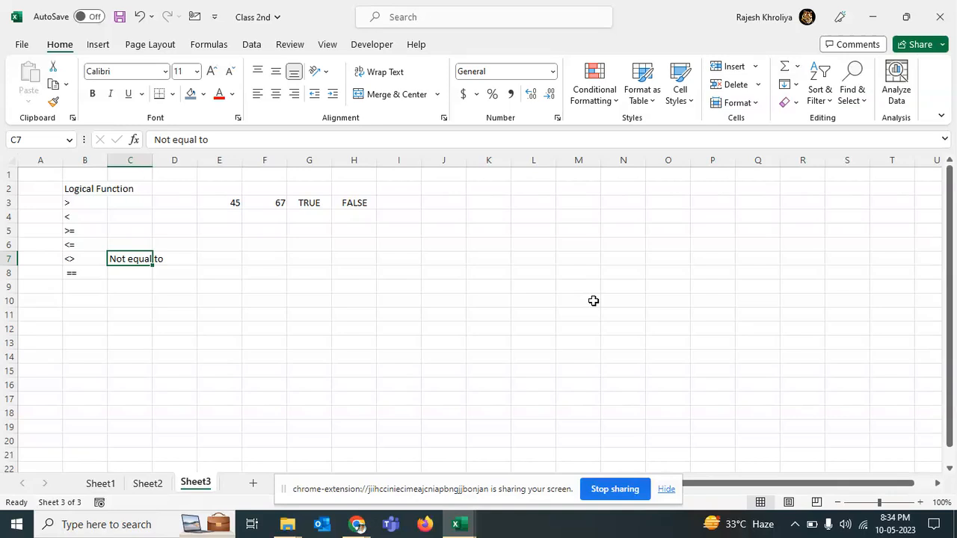
{"action": "key", "text": "Right"}
{"action": "key", "text": "Right"}
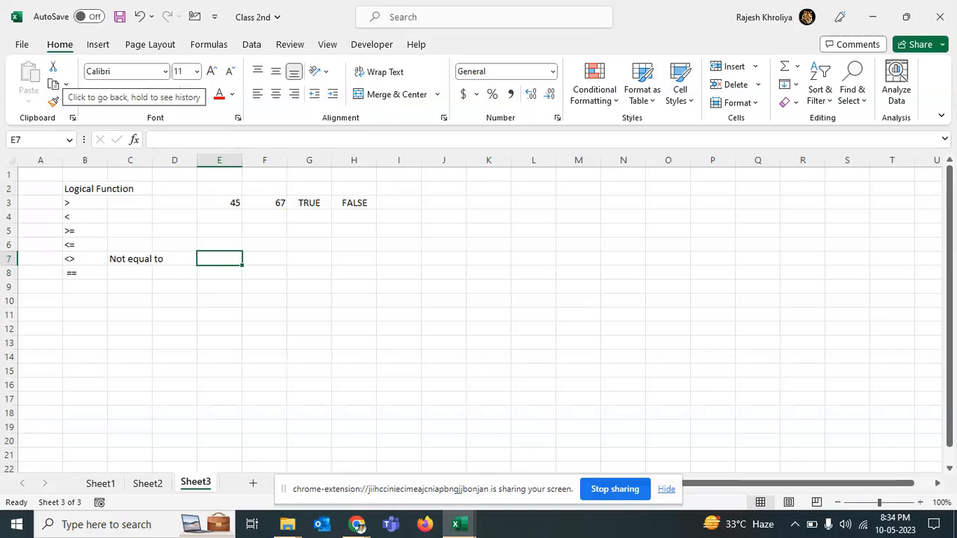
{"action": "key", "text": "Right"}
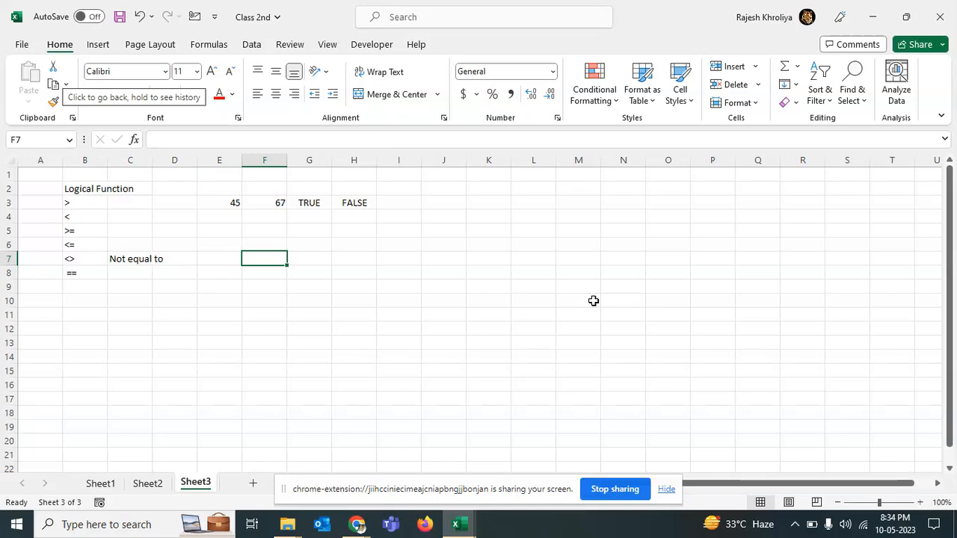
{"action": "type", "text": "45"}
{"action": "key", "text": "Right"}
{"action": "type", "text": "45"}
{"action": "key", "text": "Right"}
Step: In H7, write the not-equal formula =G7<>F7
{"action": "type", "text": "="}
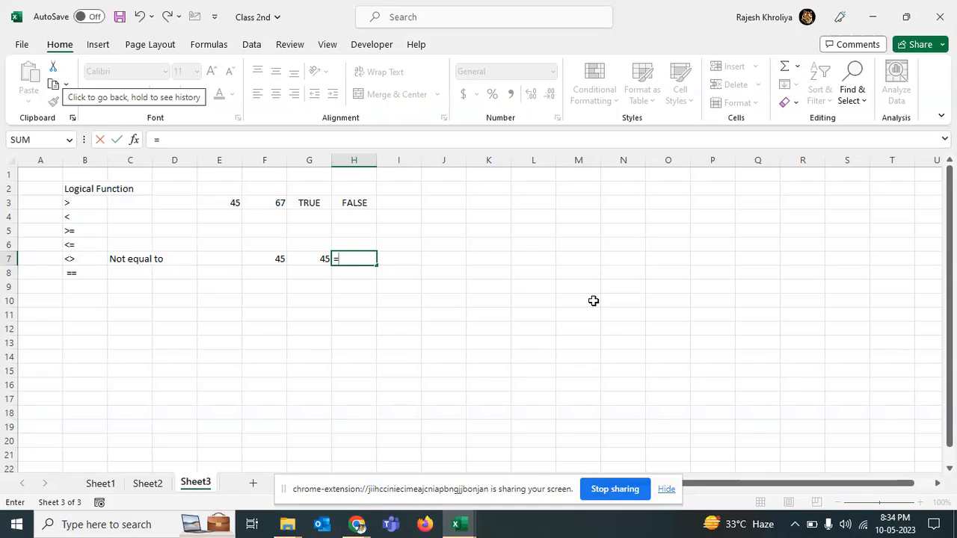
{"action": "key", "text": "Left"}
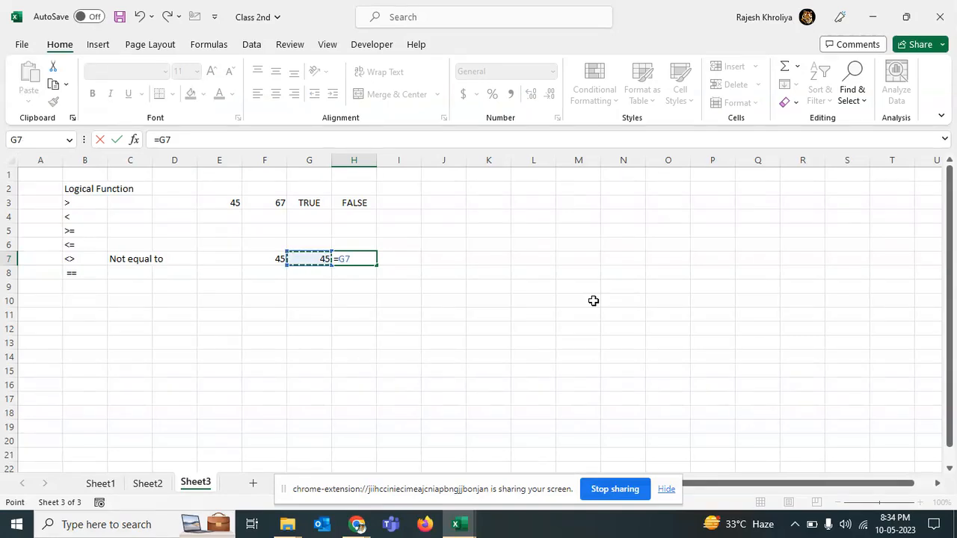
{"action": "type", "text": "<>"}
{"action": "key", "text": "Left"}
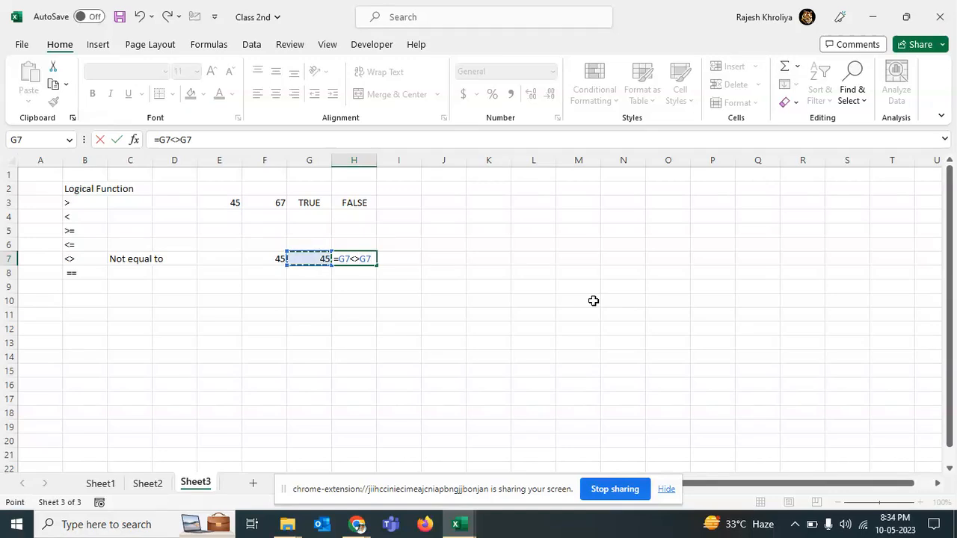
{"action": "key", "text": "Left"}
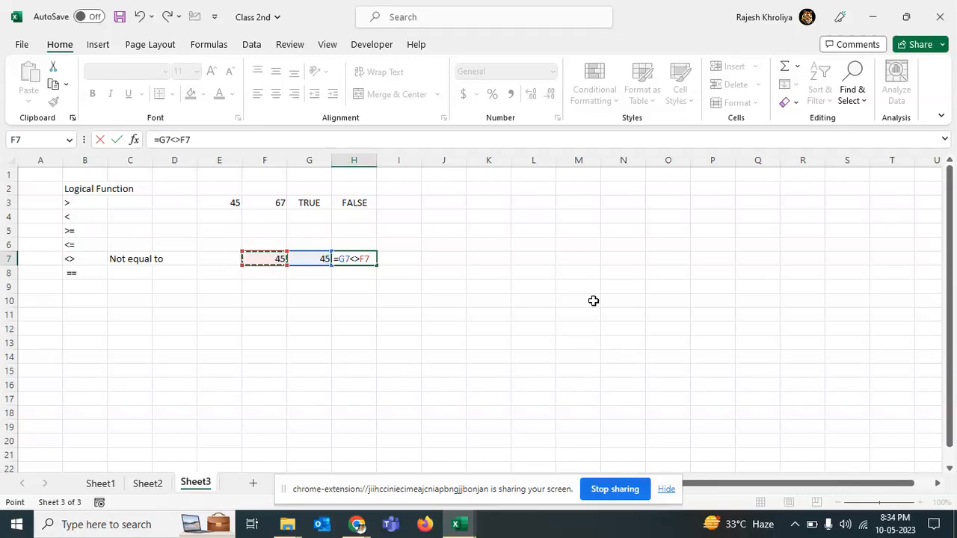
{"action": "key", "text": "Return"}
{"action": "key", "text": "Up"}
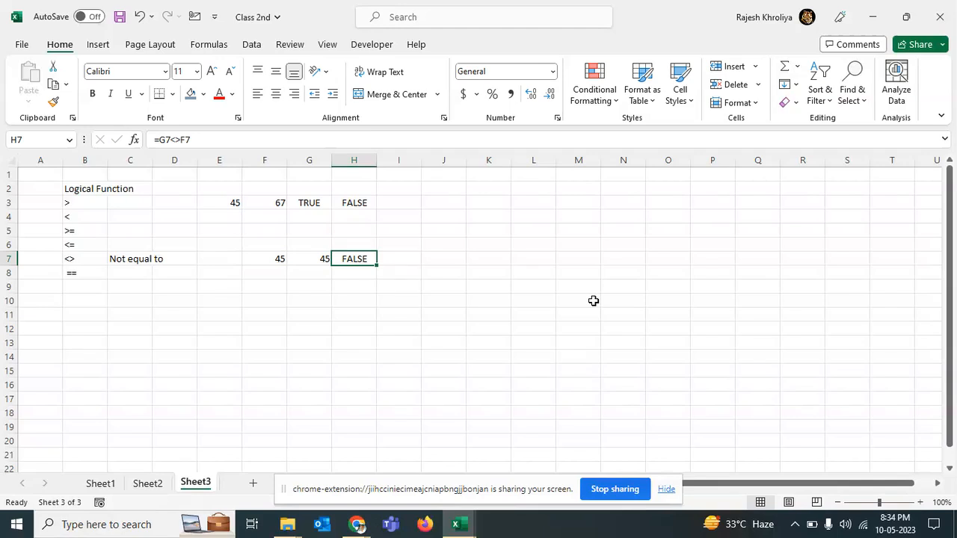
Step: In I7, write the equality formula =F7=G7
{"action": "key", "text": "Right"}
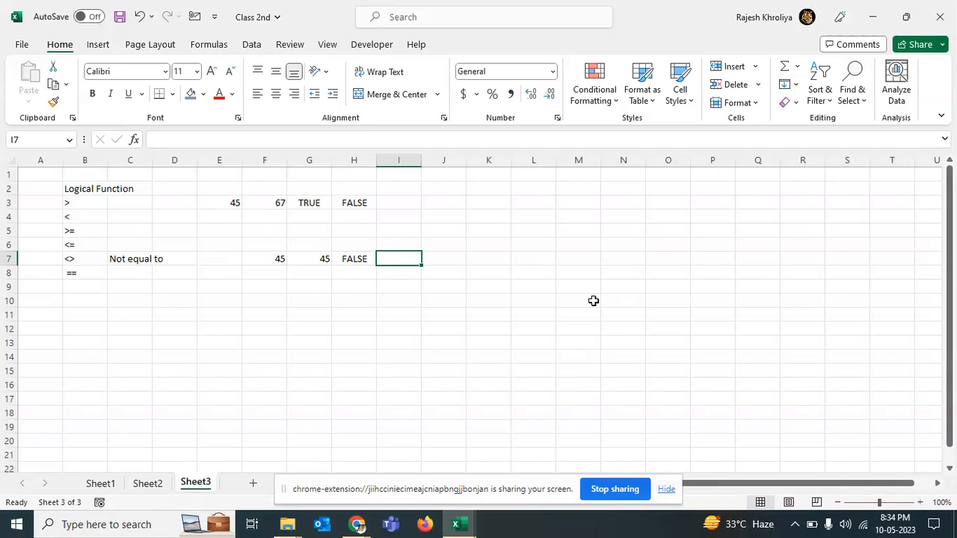
{"action": "type", "text": "="}
{"action": "key", "text": "Left"}
{"action": "key", "text": "Left"}
{"action": "key", "text": "Left"}
{"action": "type", "text": "="}
{"action": "key", "text": "Left"}
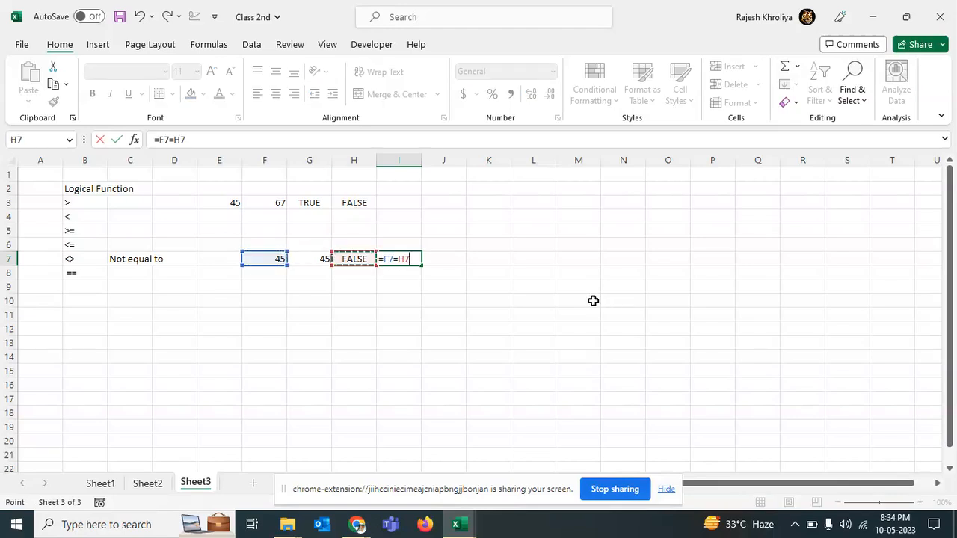
{"action": "key", "text": "Left"}
{"action": "key", "text": "Return"}
Step: Clear the == operator entry from B8
{"action": "key", "text": "Up"}
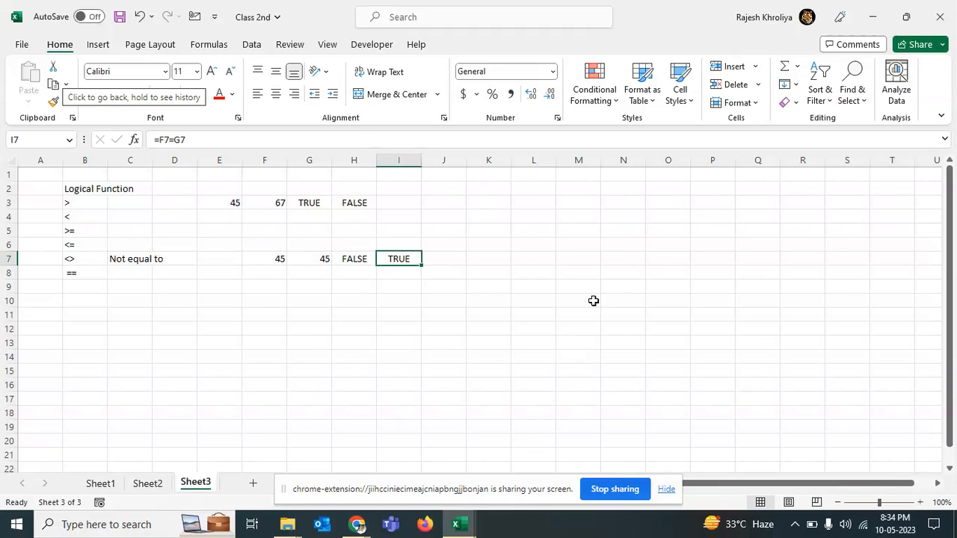
{"action": "key", "text": "Down"}
{"action": "key", "text": "Left"}
{"action": "key", "text": "Left"}
{"action": "key", "text": "Left"}
{"action": "key", "text": "Left"}
{"action": "key", "text": "Left"}
{"action": "key", "text": "Left"}
{"action": "key", "text": "Left"}
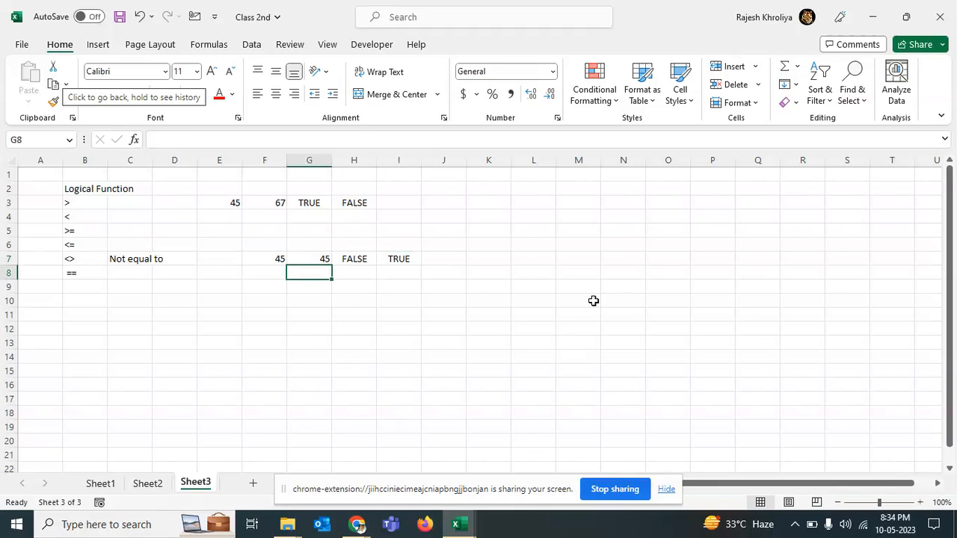
{"action": "key", "text": "Delete"}
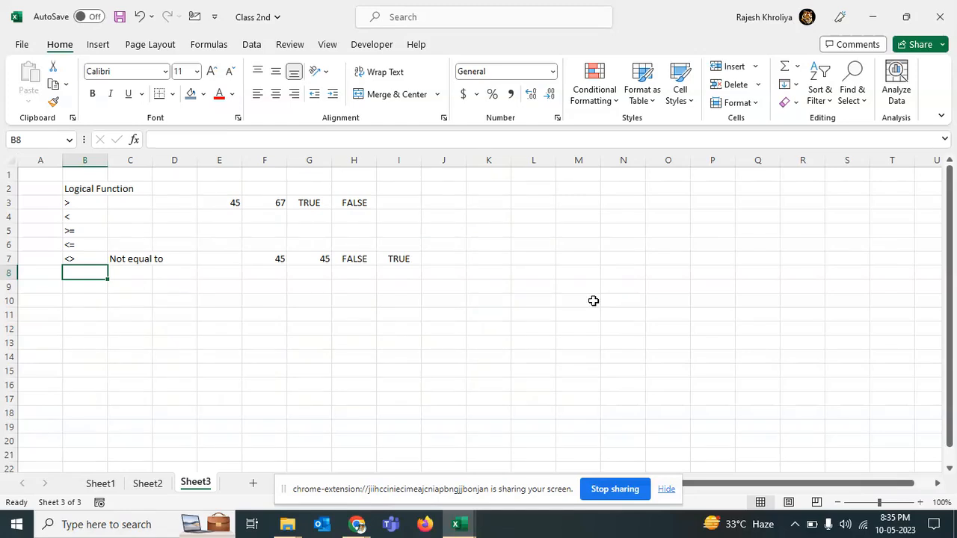
Step: Label B9, B10 and B11 as AND, OR and NOT for the logical functions section
{"action": "key", "text": "Down"}
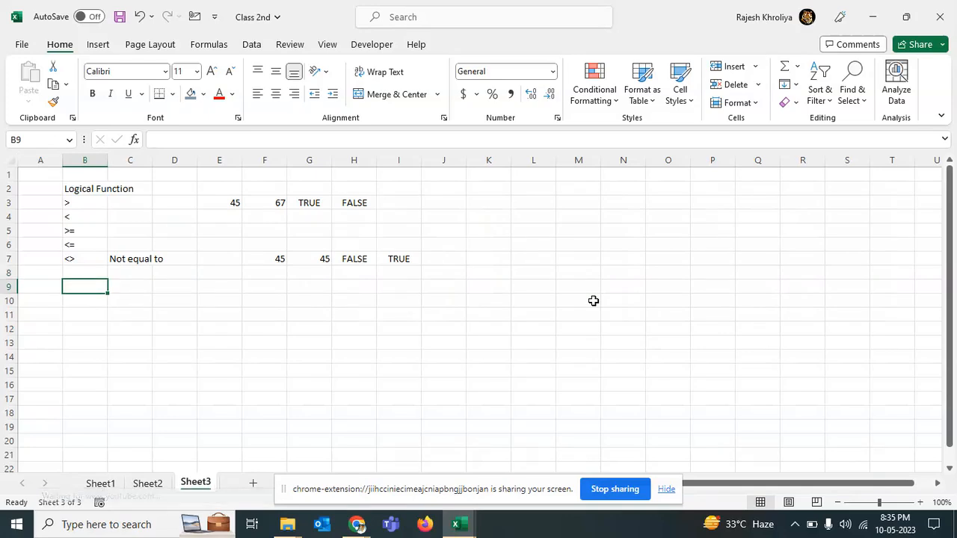
{"action": "type", "text": "AND"}
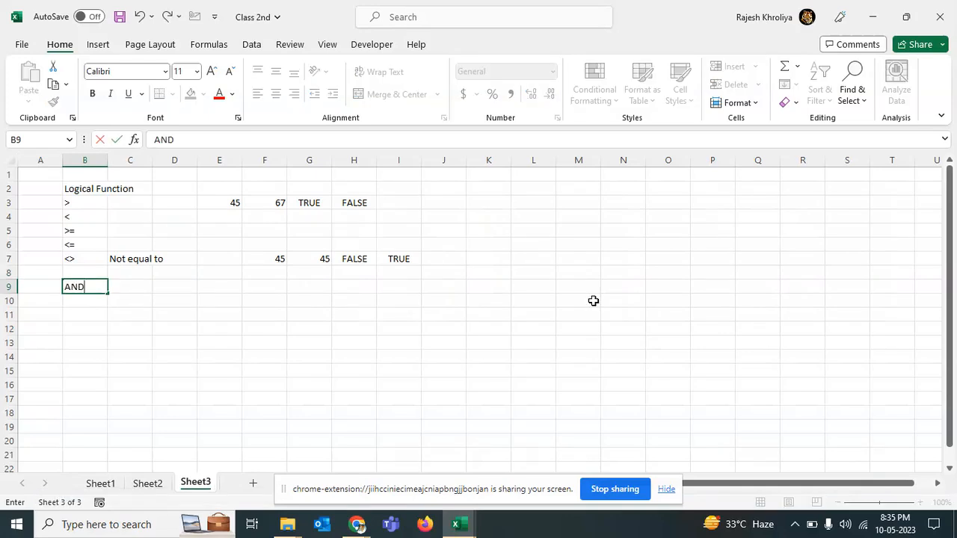
{"action": "key", "text": "Return"}
{"action": "type", "text": "OR"}
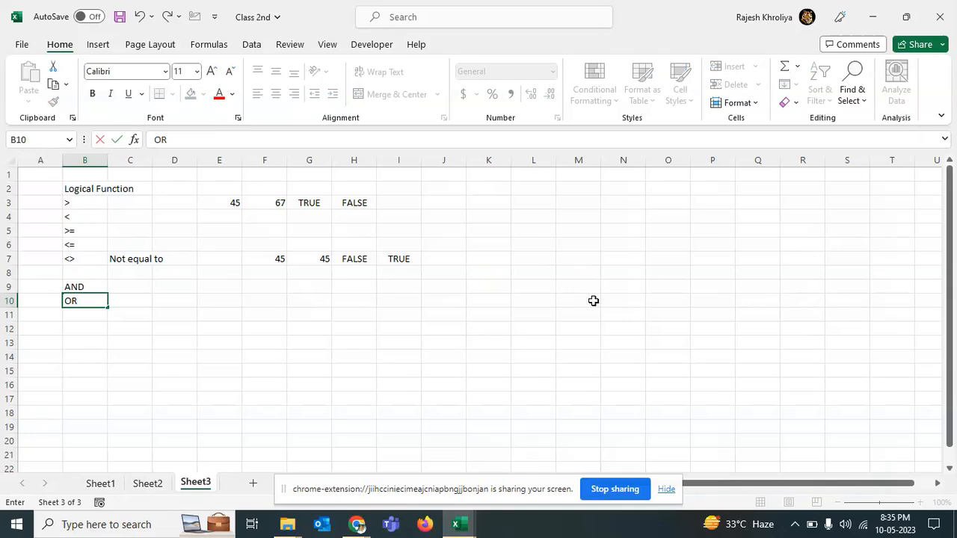
{"action": "key", "text": "Return"}
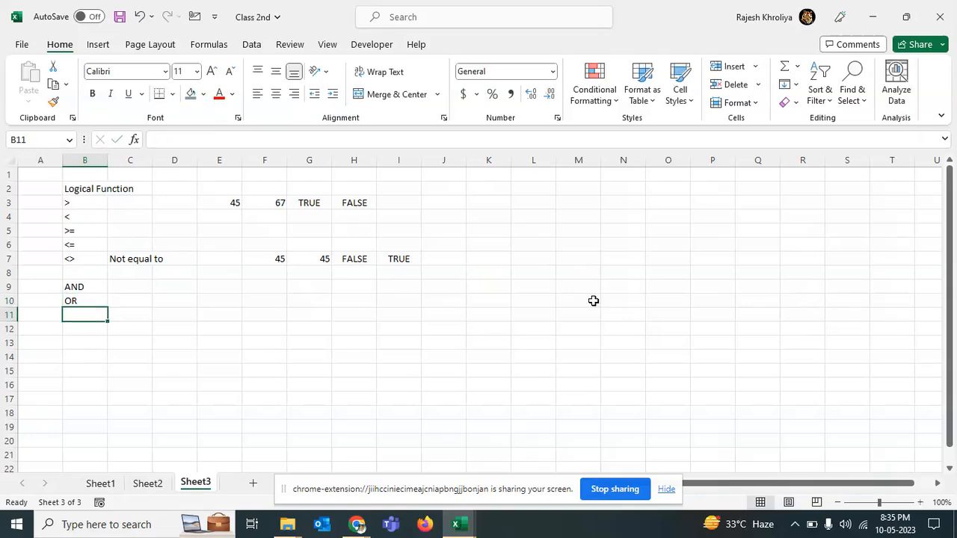
{"action": "type", "text": "NOT"}
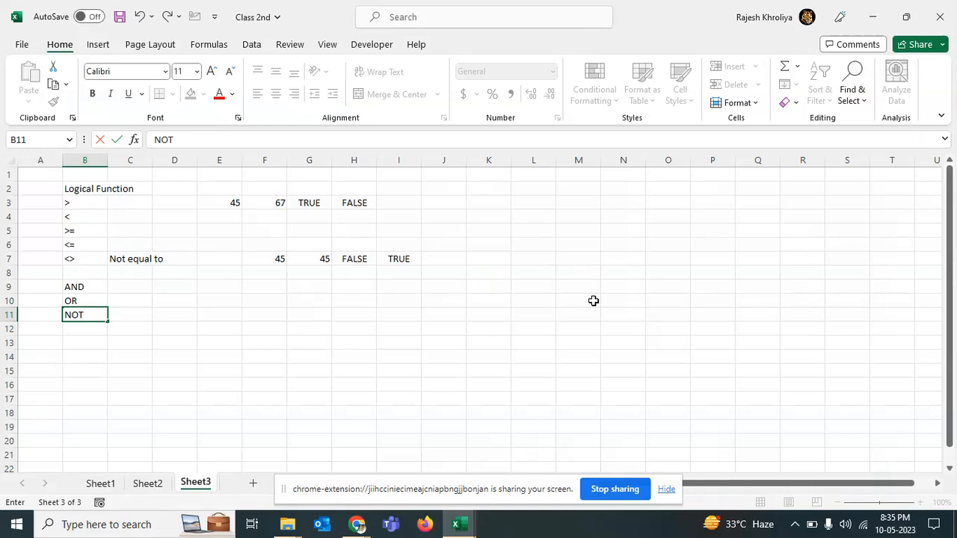
{"action": "key", "text": "Return"}
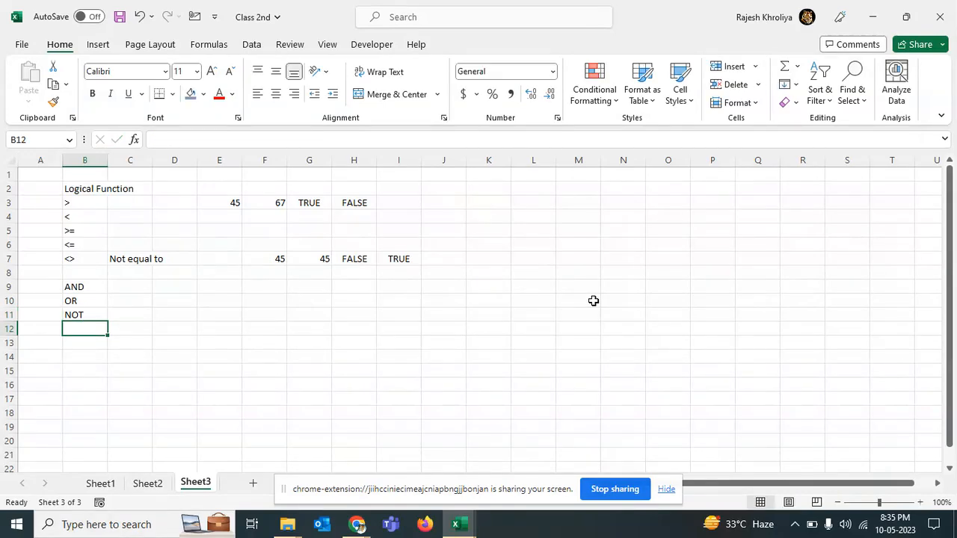
{"action": "key", "text": "Up"}
{"action": "key", "text": "Up"}
{"action": "key", "text": "Up"}
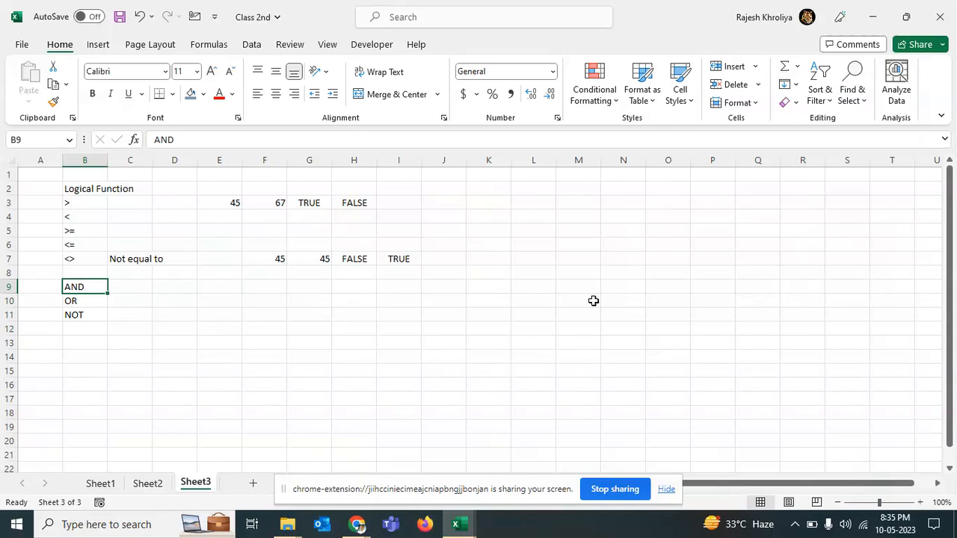
{"action": "key", "text": "alt+Tab"}
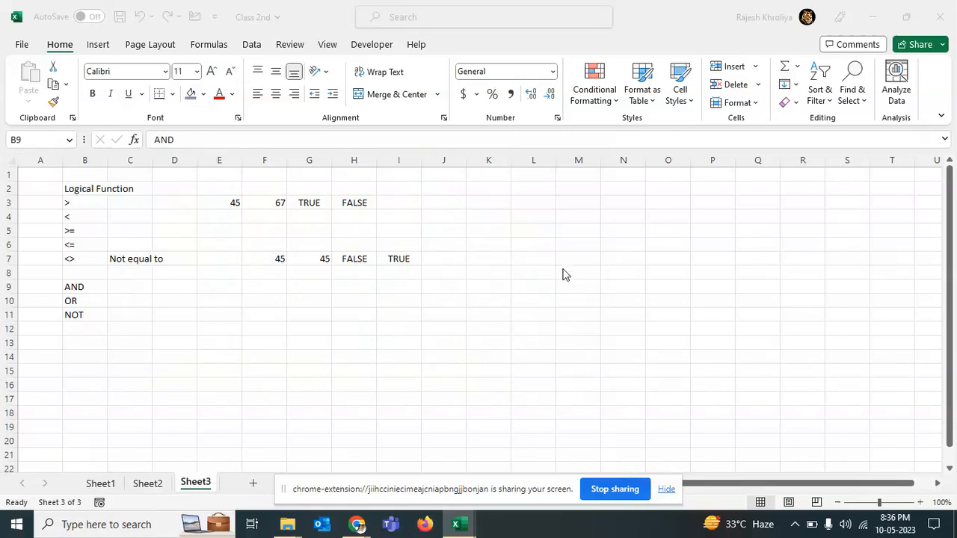
Step: Enter a sample person's name in L6 and the place Hasngargh in M6
{"action": "left_click", "coordinate": [532, 241]}
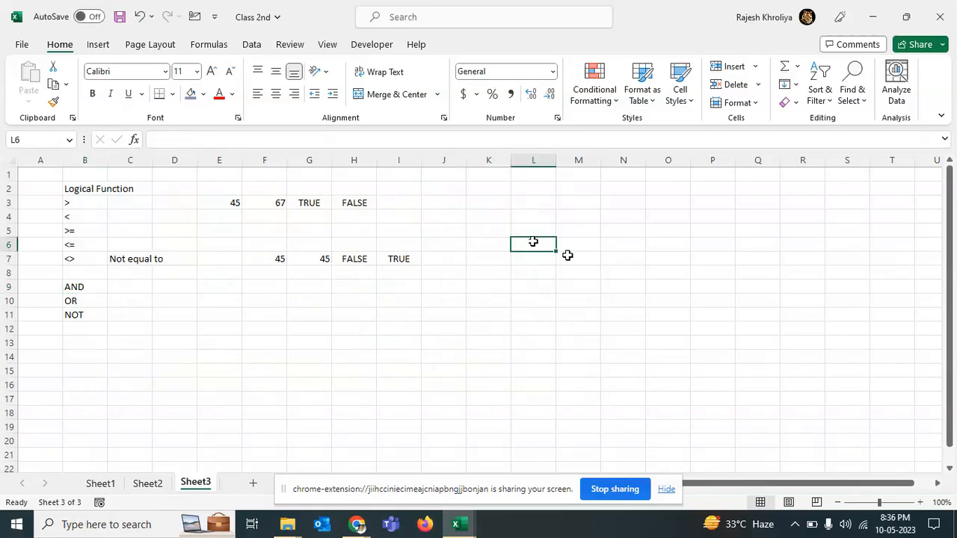
{"action": "type", "text": "Pinki"}
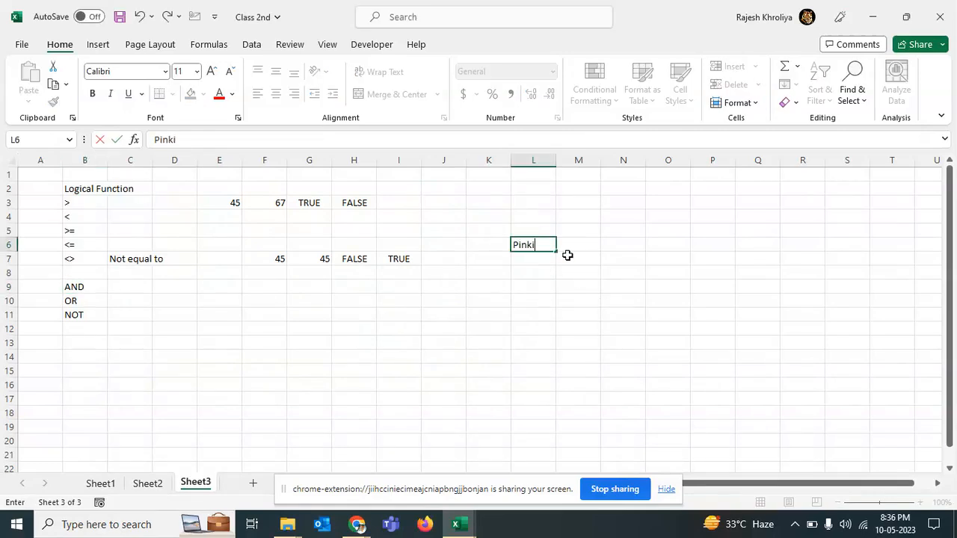
{"action": "key", "text": "Tab"}
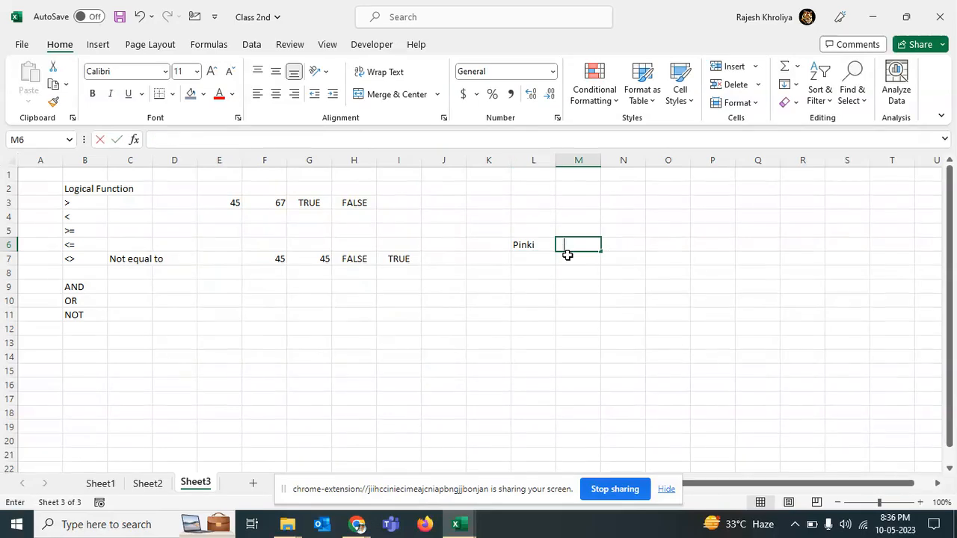
{"action": "type", "text": "HAsngarg"}
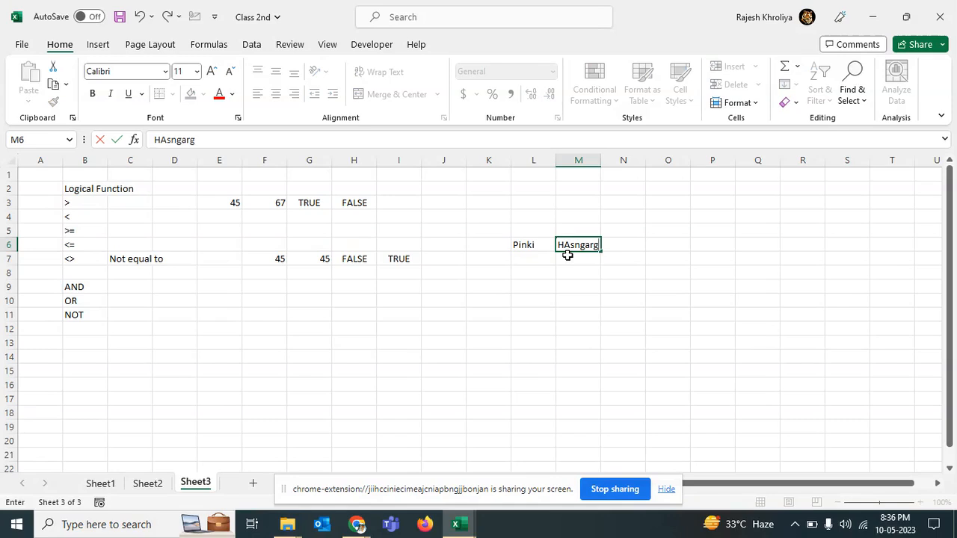
{"action": "key", "text": "BackSpace"}
{"action": "key", "text": "BackSpace"}
{"action": "key", "text": "BackSpace"}
{"action": "key", "text": "BackSpace"}
{"action": "key", "text": "BackSpace"}
{"action": "key", "text": "BackSpace"}
{"action": "key", "text": "BackSpace"}
{"action": "type", "text": "a"}
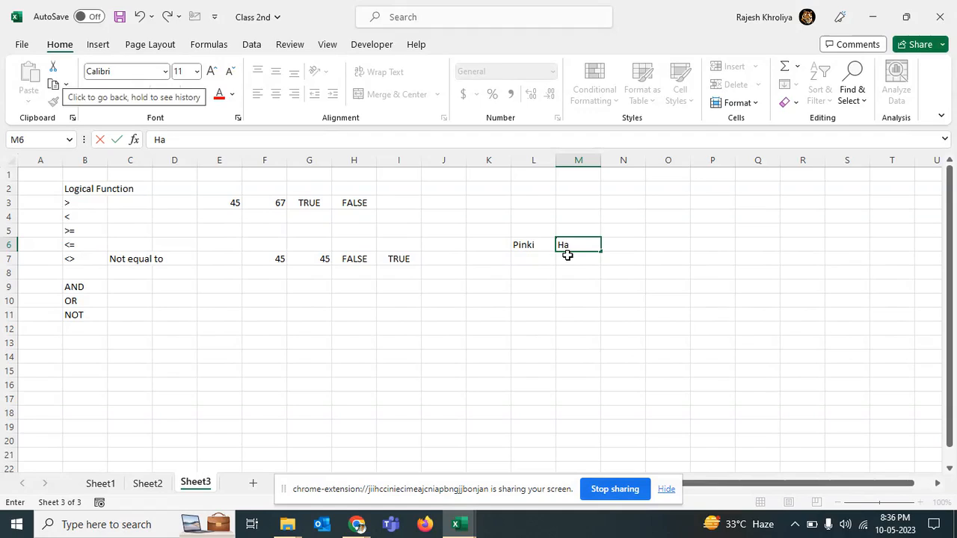
{"action": "type", "text": "sngargh"}
{"action": "key", "text": "Return"}
Step: Enter a second sample person's name in L7 and the place Uttam Nagar in M7
{"action": "key", "text": "Left"}
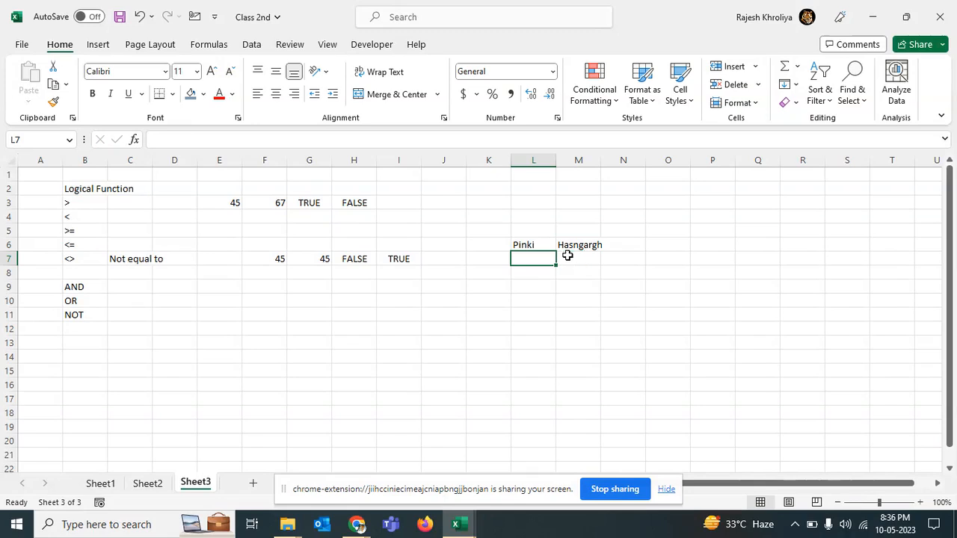
{"action": "type", "text": "Ashu"}
{"action": "left_click", "coordinate": [567, 256]}
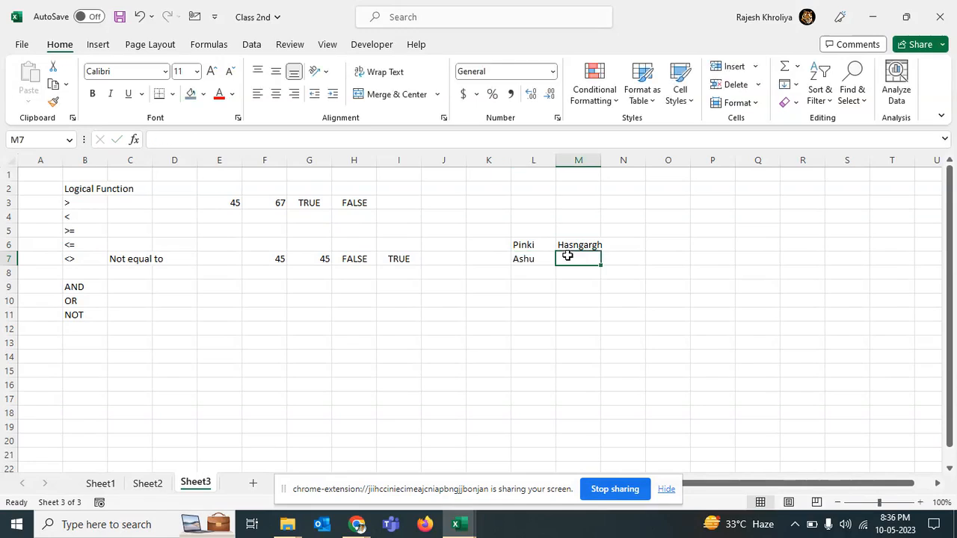
{"action": "type", "text": "Utta"}
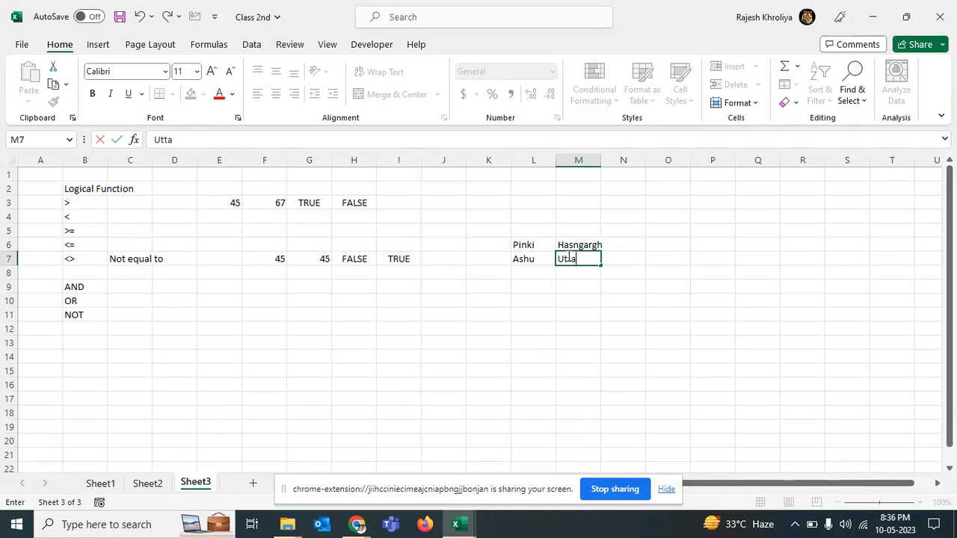
{"action": "type", "text": "m Nagar"}
{"action": "key", "text": "Return"}
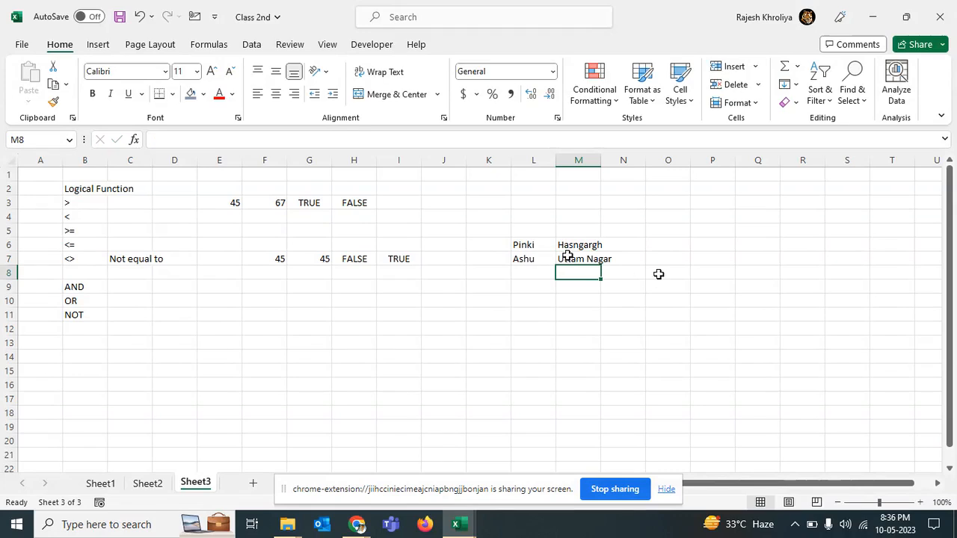
Step: Enter a third sample person's name in L8 and the place Delhi in M8
{"action": "key", "text": "Left"}
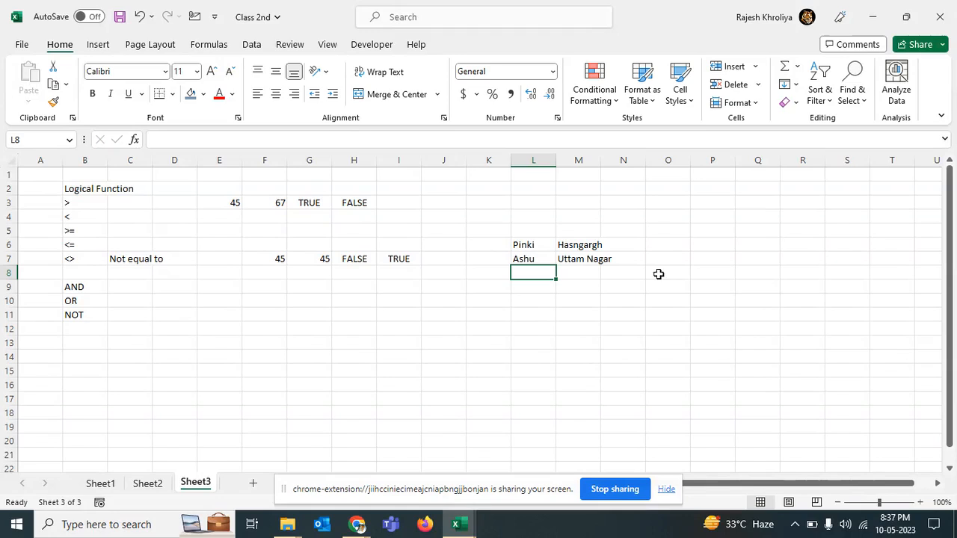
{"action": "type", "text": "Rajesh"}
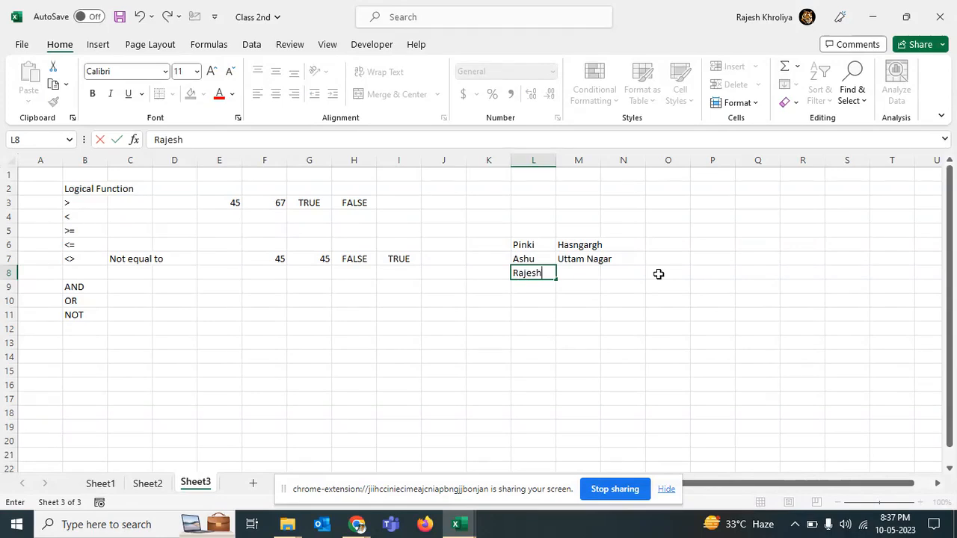
{"action": "key", "text": "Tab"}
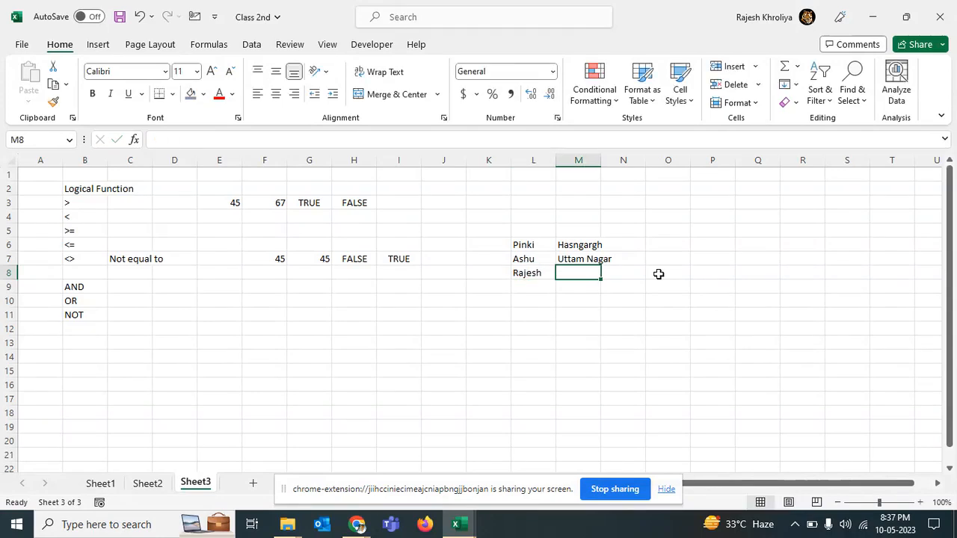
{"action": "type", "text": "DElhi"}
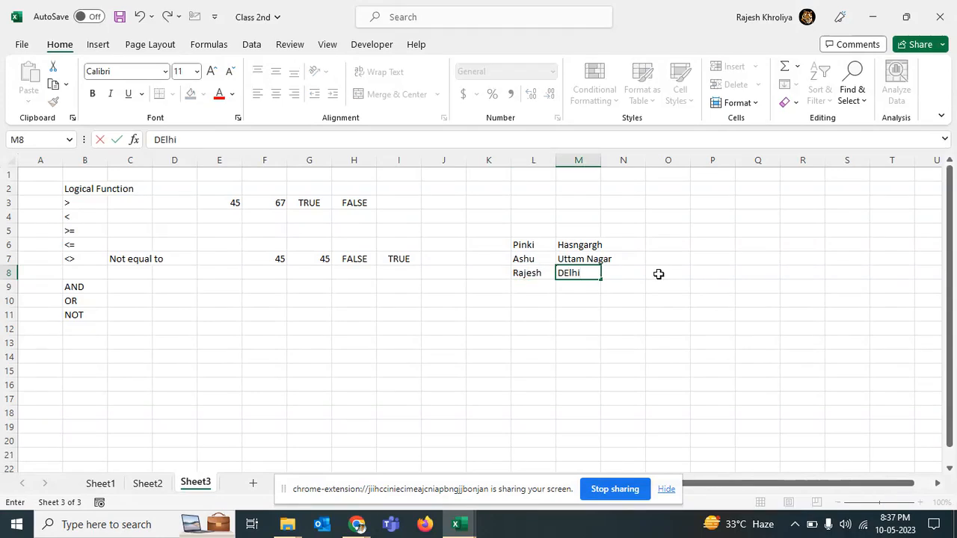
{"action": "key", "text": "Return"}
Step: Enter the sample numbers 45, 50, 65 and 70 across E8 to H8
{"action": "key", "text": "Up"}
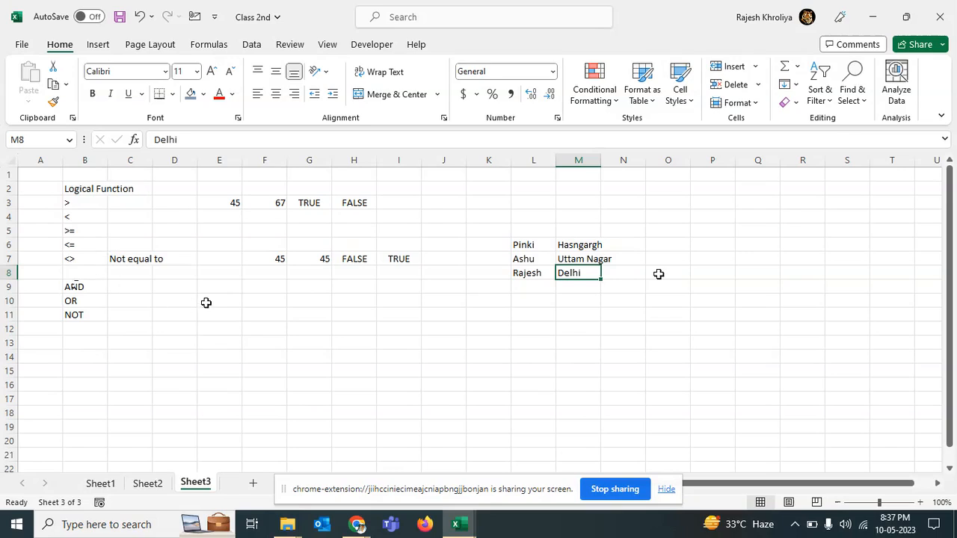
{"action": "left_click", "coordinate": [211, 272]}
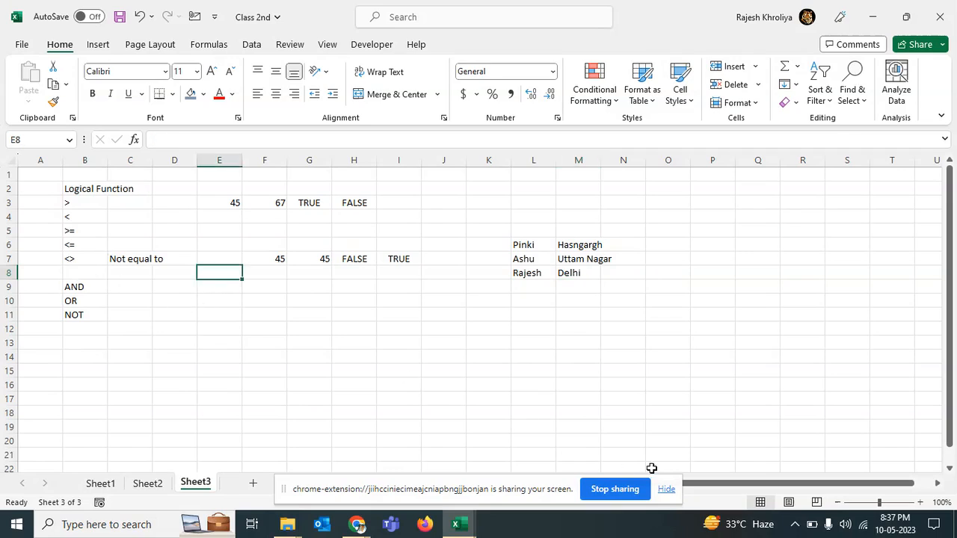
{"action": "type", "text": "45"}
{"action": "key", "text": "Tab"}
{"action": "type", "text": "50"}
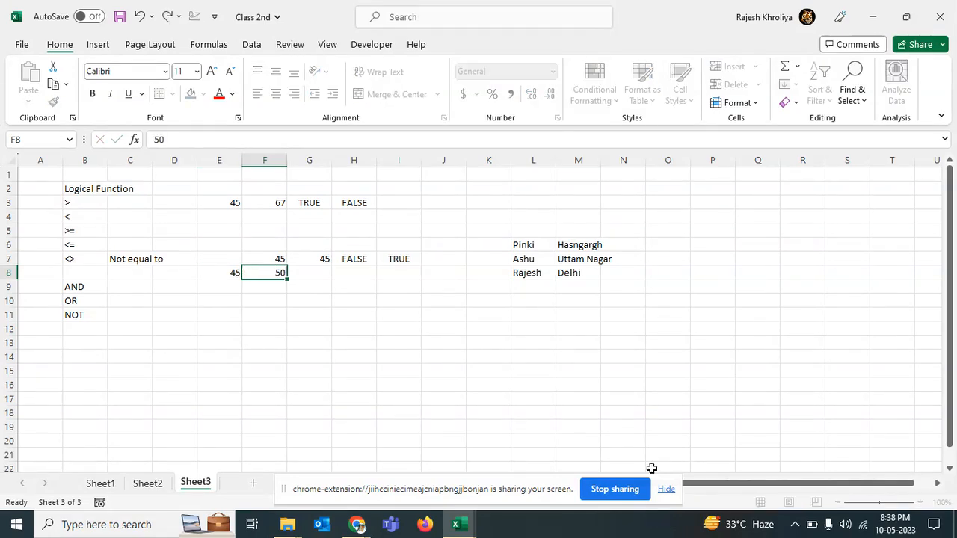
{"action": "key", "text": "Tab"}
{"action": "type", "text": "65"}
{"action": "key", "text": "Tab"}
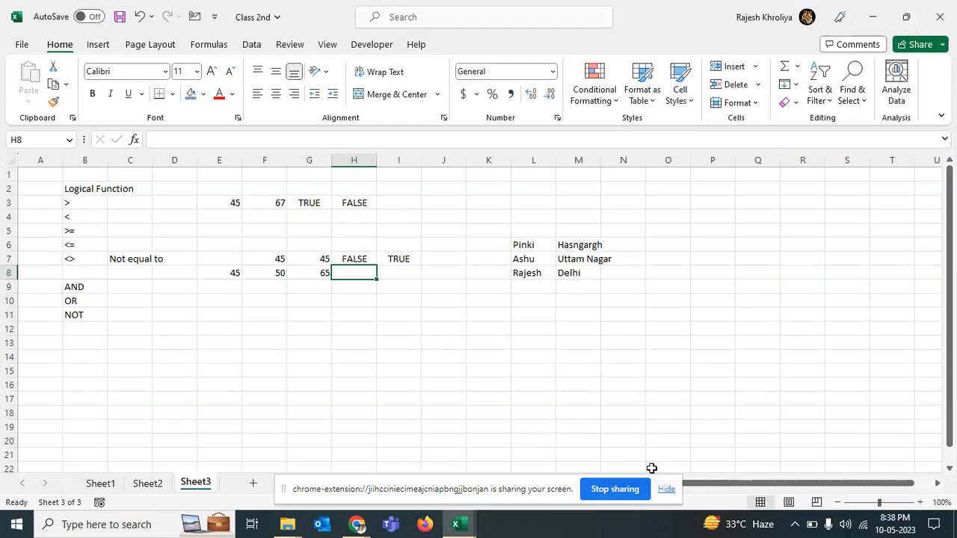
{"action": "type", "text": "70"}
Step: Give the range E8:H8 a fill colour and bold formatting
{"action": "key", "text": "Left"}
{"action": "key", "text": "Left"}
{"action": "key", "text": "Left"}
{"action": "key", "text": "shift+Right"}
{"action": "key", "text": "shift+Right"}
{"action": "key", "text": "shift+Right"}
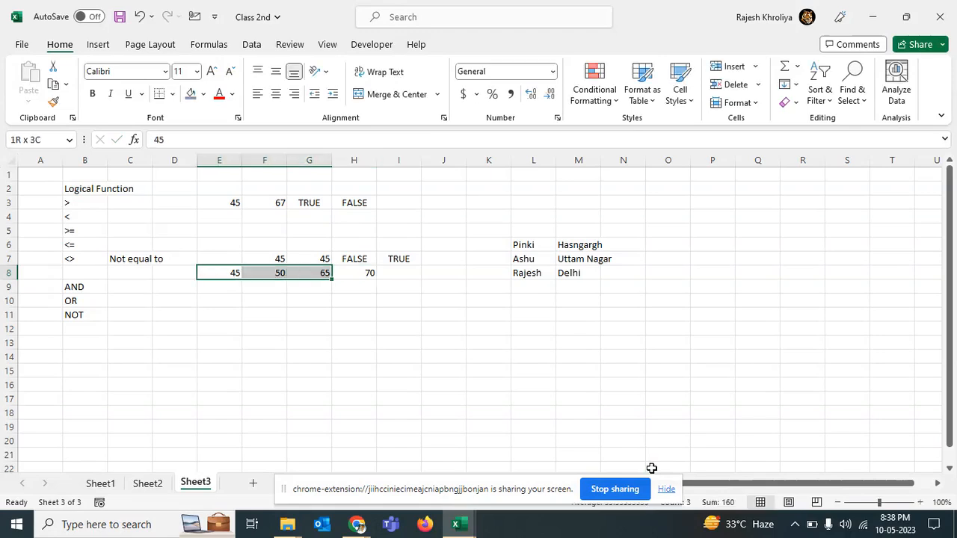
{"action": "left_click", "coordinate": [191, 93]}
{"action": "left_click", "coordinate": [93, 93]}
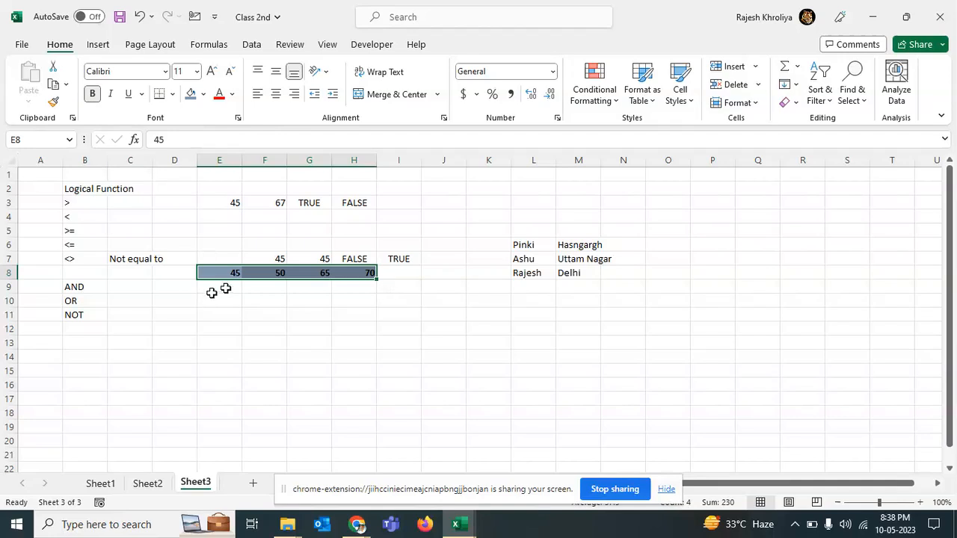
Step: Enter the formula =AND(E8<F8,H8>G8) in E9
{"action": "left_click", "coordinate": [217, 287]}
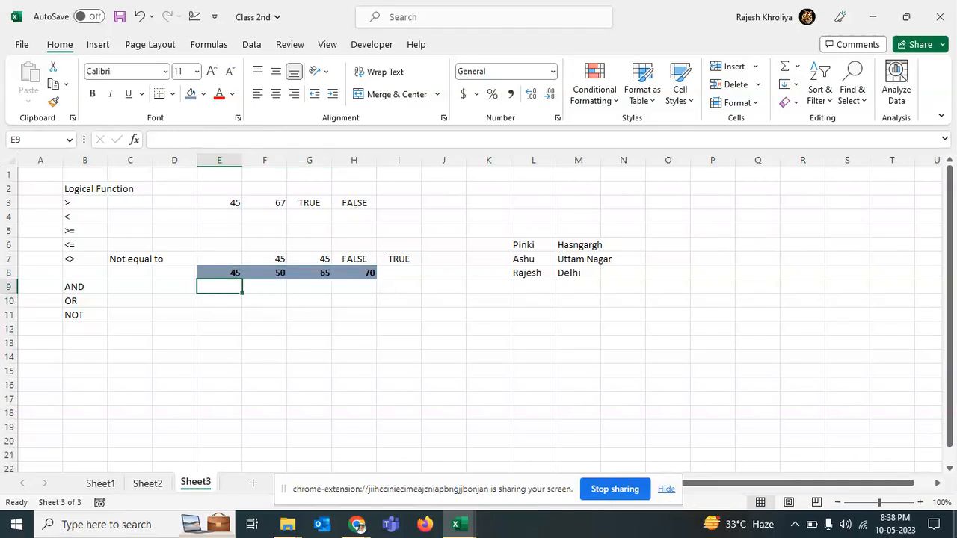
{"action": "type", "text": "="}
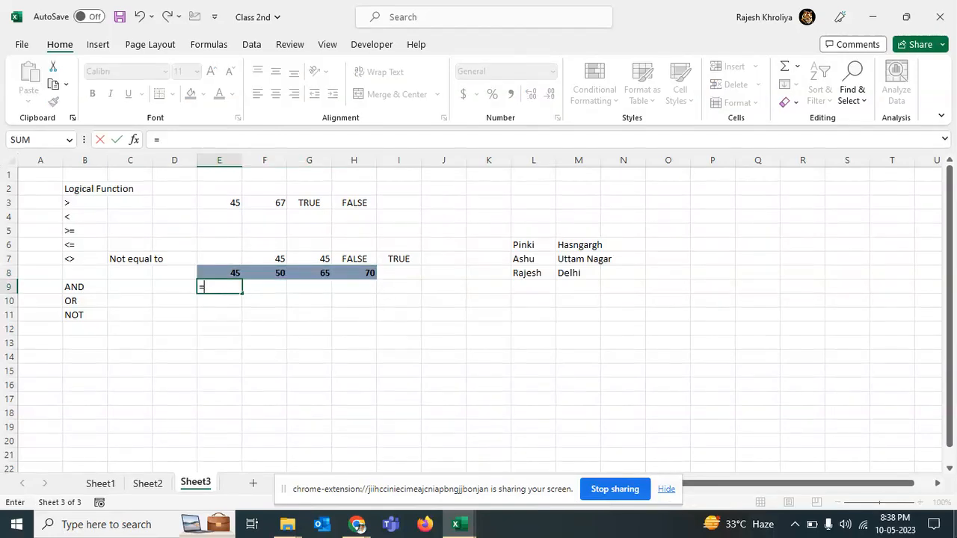
{"action": "type", "text": "and"}
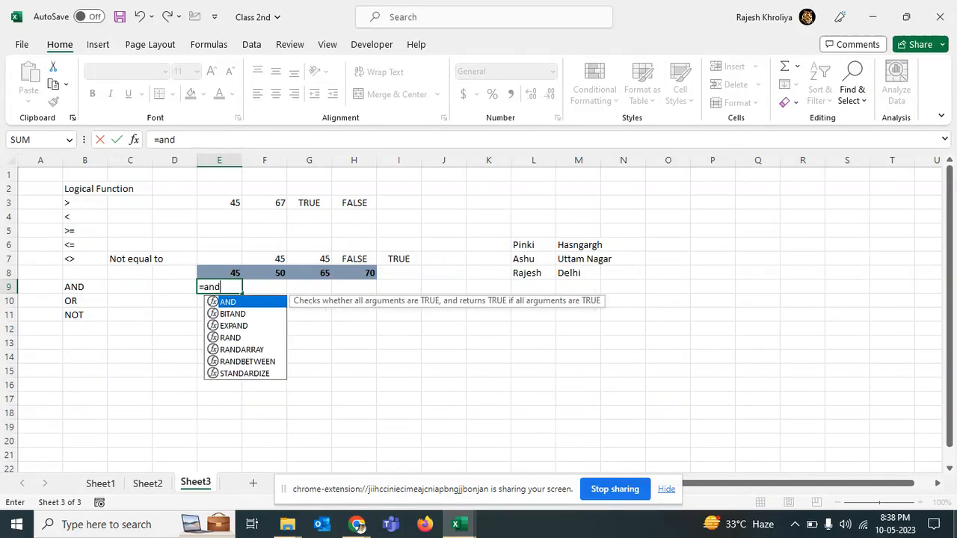
{"action": "key", "text": "Tab"}
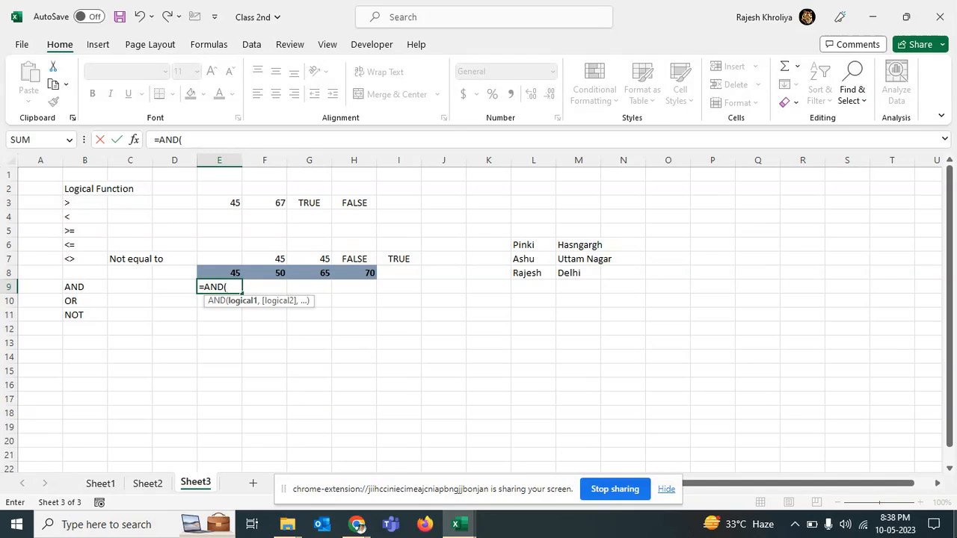
{"action": "left_click", "coordinate": [237, 272]}
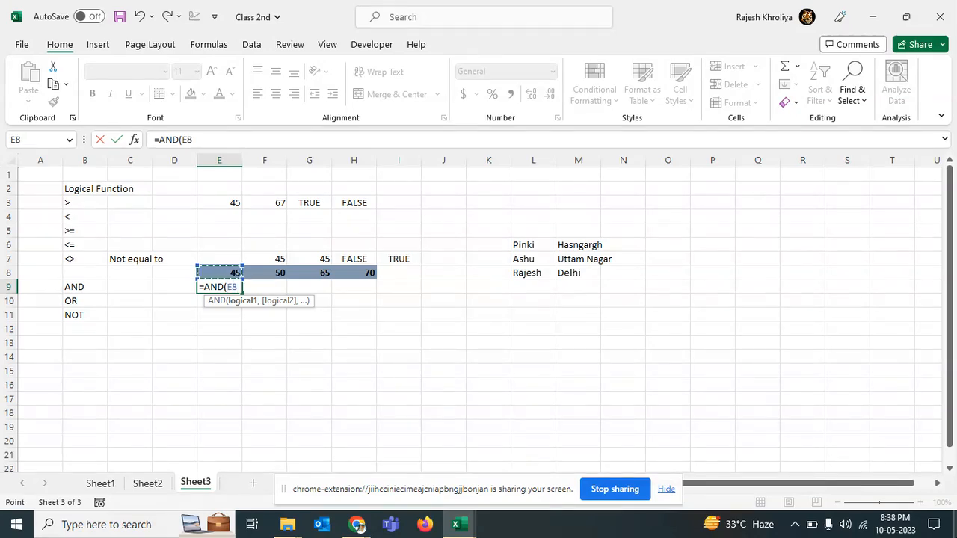
{"action": "type", "text": "<"}
{"action": "key", "text": "Up"}
{"action": "key", "text": "Right"}
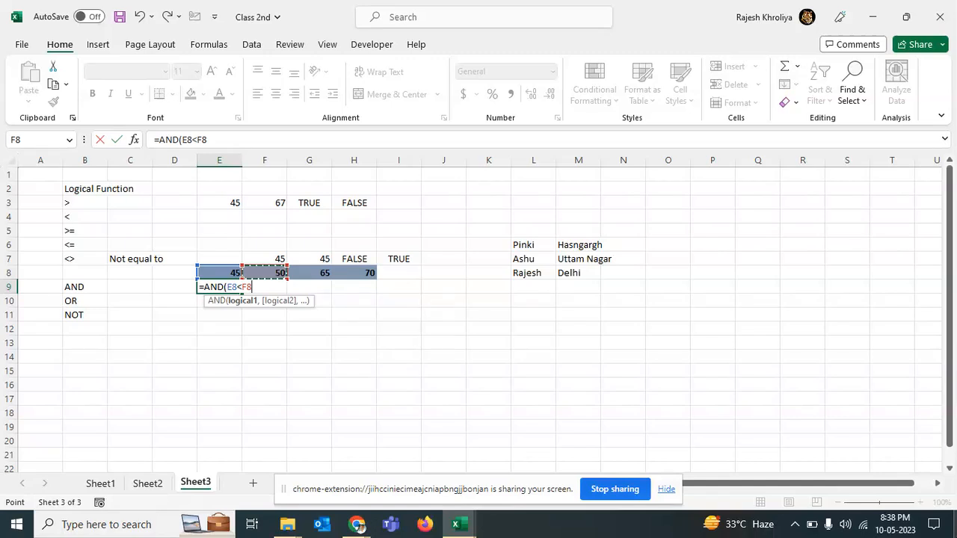
{"action": "type", "text": ","}
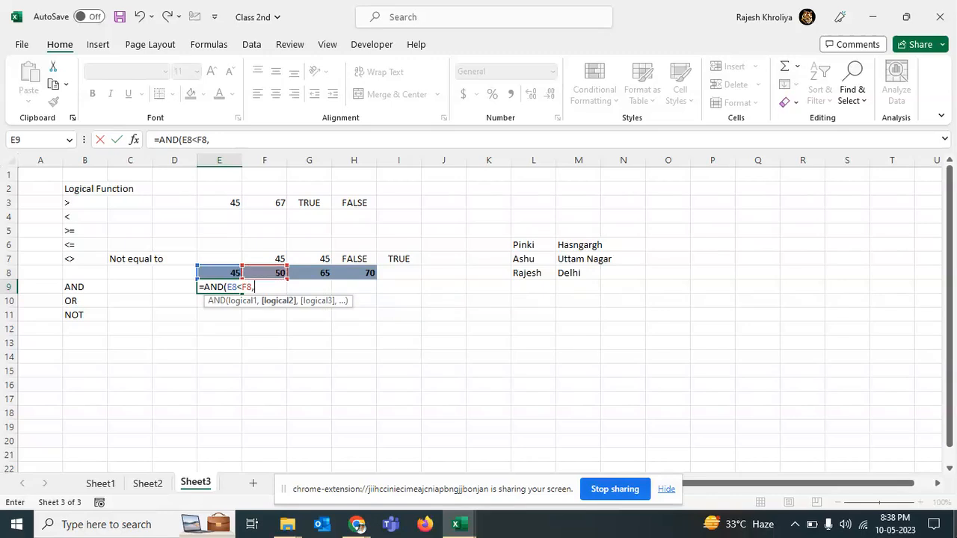
{"action": "left_click", "coordinate": [362, 271]}
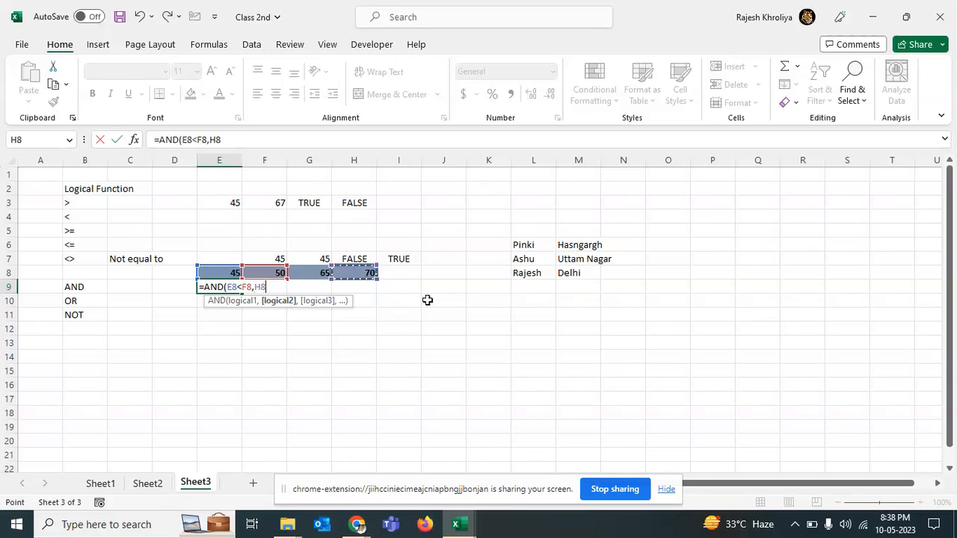
{"action": "type", "text": ">"}
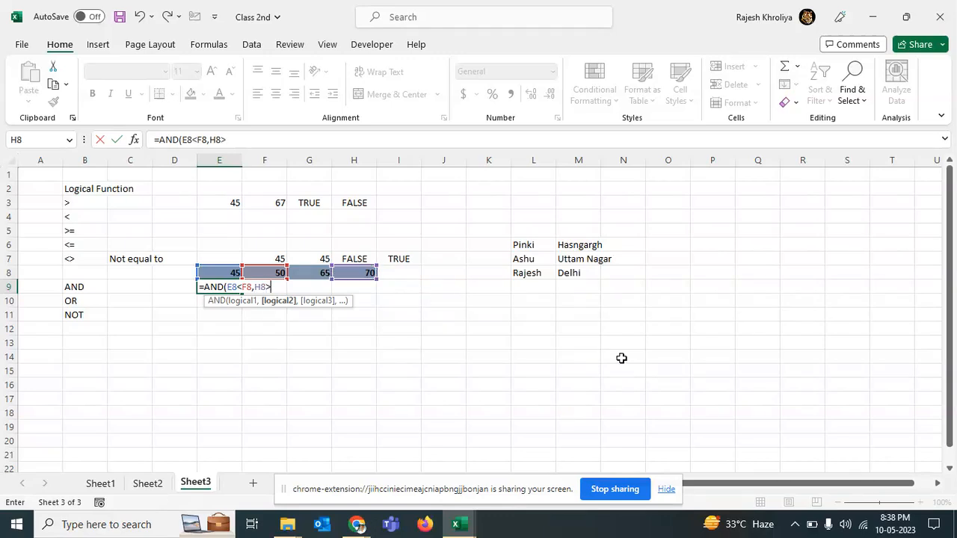
{"action": "left_click", "coordinate": [311, 277]}
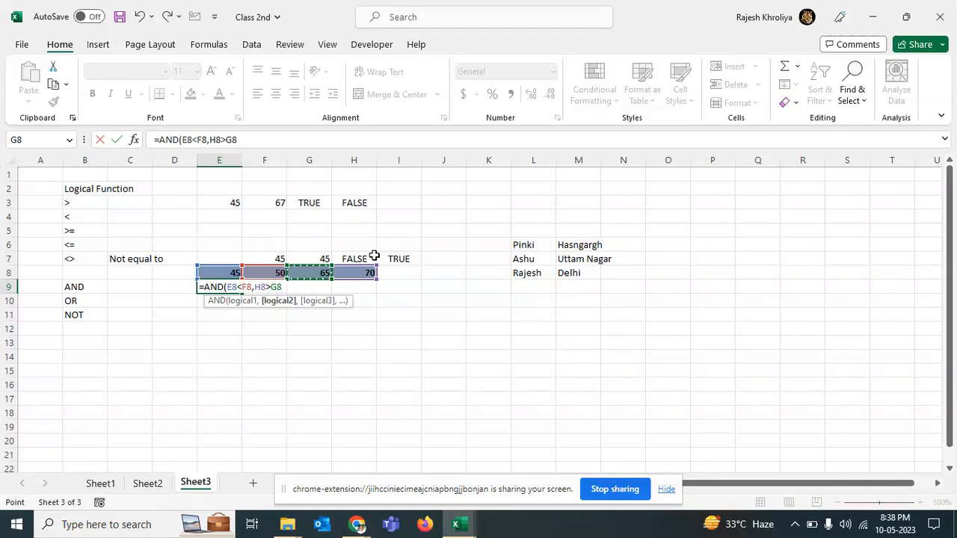
{"action": "type", "text": ")"}
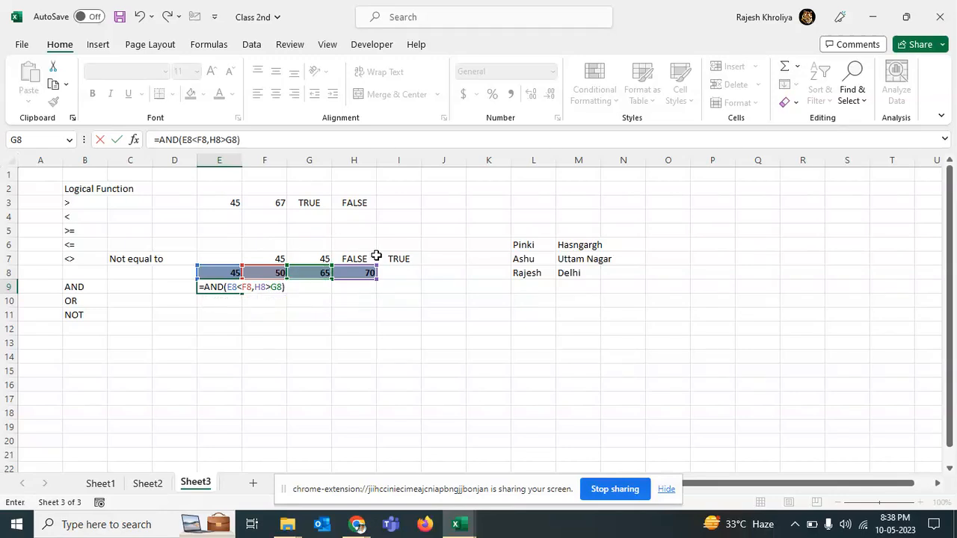
{"action": "key", "text": "Return"}
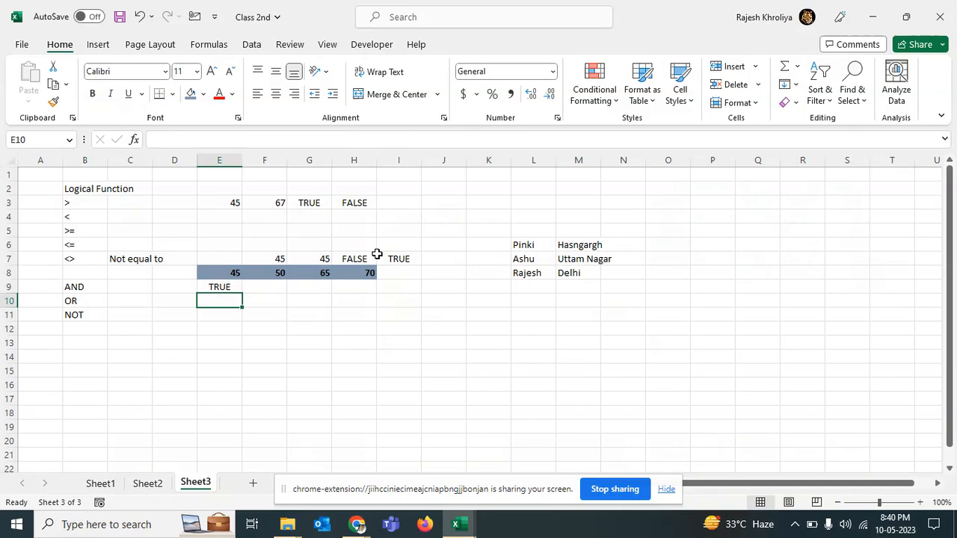
Step: Extend the sample numbers by entering 67 in I8 and 90 in J8
{"action": "key", "text": "alt+Tab"}
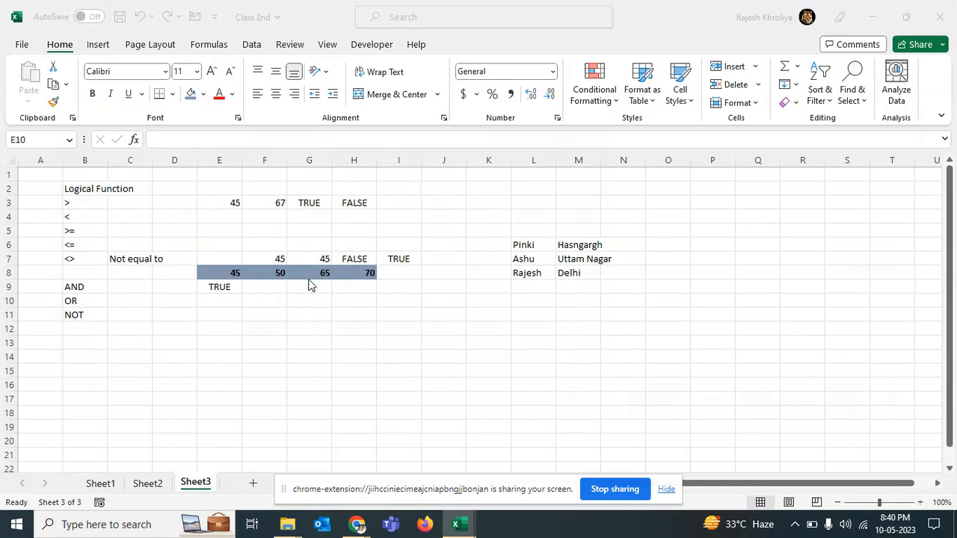
{"action": "left_click", "coordinate": [215, 300]}
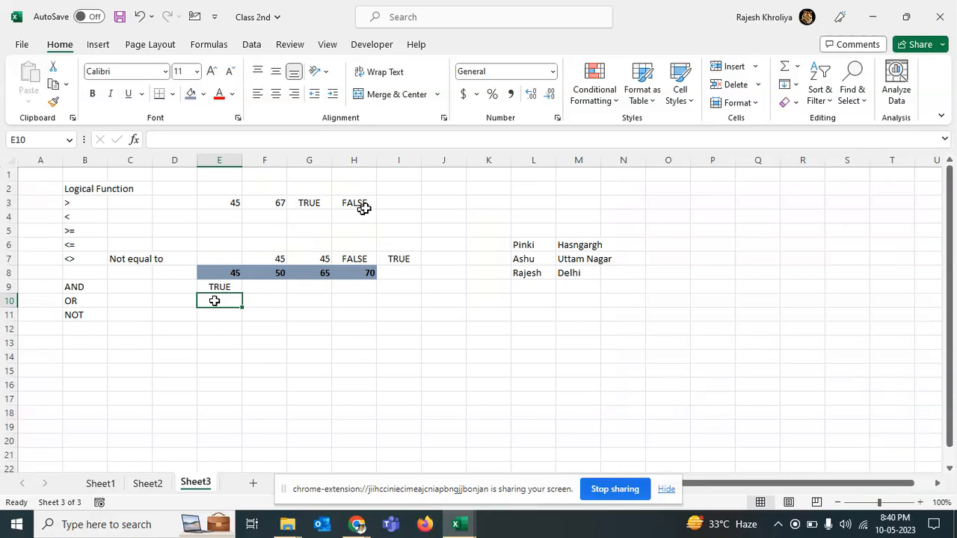
{"action": "left_click", "coordinate": [395, 271]}
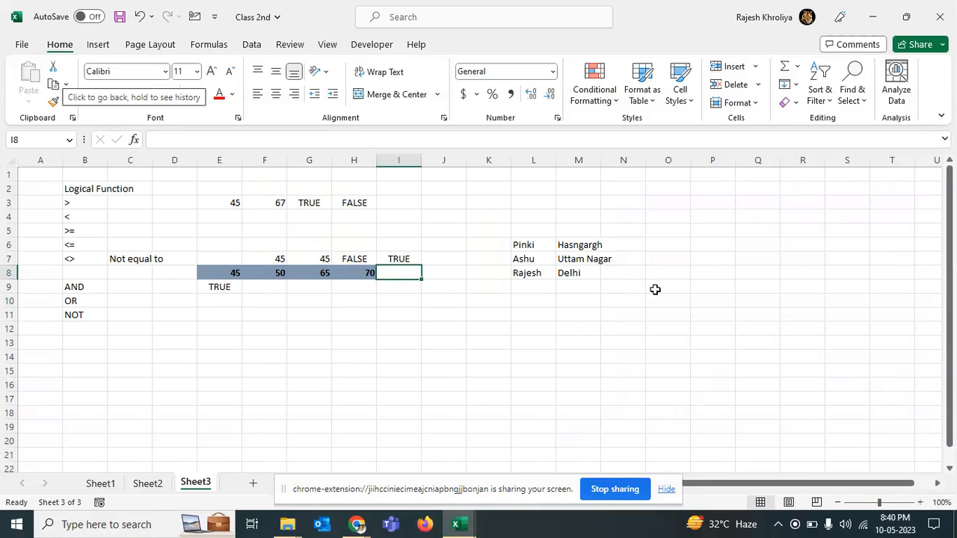
{"action": "type", "text": "67"}
{"action": "key", "text": "Tab"}
{"action": "type", "text": "90"}
{"action": "key", "text": "Return"}
Step: Enter the formula =OR(F8>E8,G8<H8,I8=J8) in E10
{"action": "key", "text": "Left"}
{"action": "key", "text": "Left"}
{"action": "key", "text": "Down"}
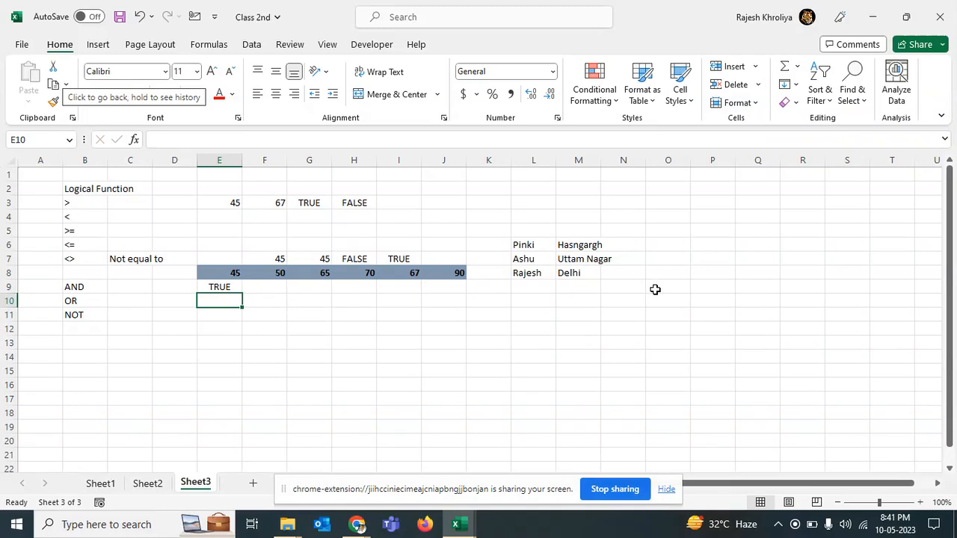
{"action": "type", "text": "="}
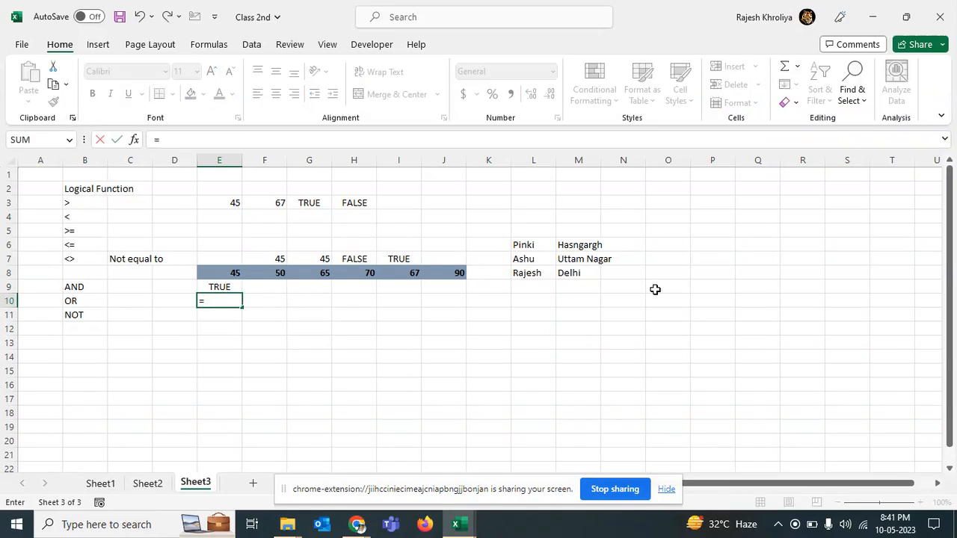
{"action": "type", "text": "OR("}
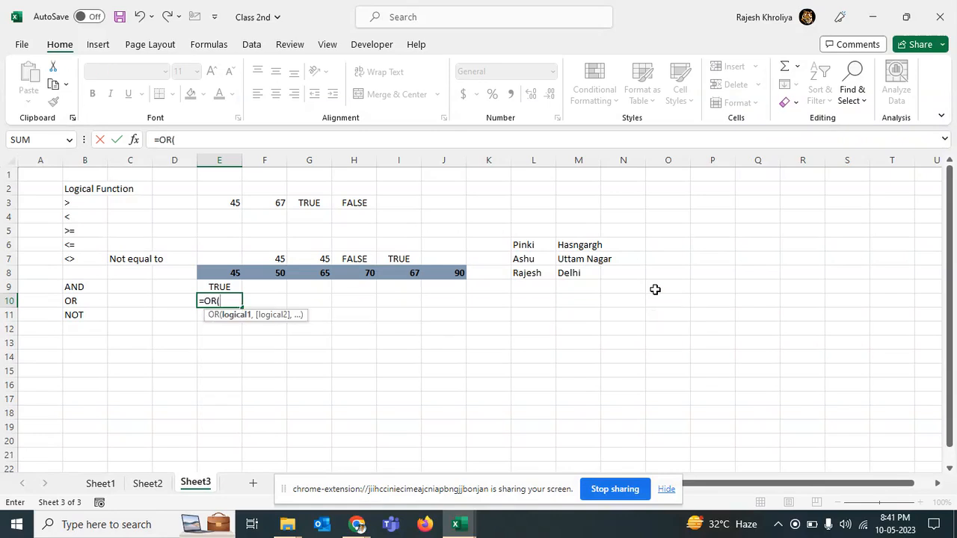
{"action": "key", "text": "Up"}
{"action": "key", "text": "Up"}
{"action": "key", "text": "Right"}
{"action": "type", "text": ">"}
{"action": "key", "text": "Up"}
{"action": "key", "text": "Up"}
{"action": "type", "text": ","}
{"action": "key", "text": "Up"}
{"action": "key", "text": "Up"}
{"action": "key", "text": "Right"}
{"action": "key", "text": "Right"}
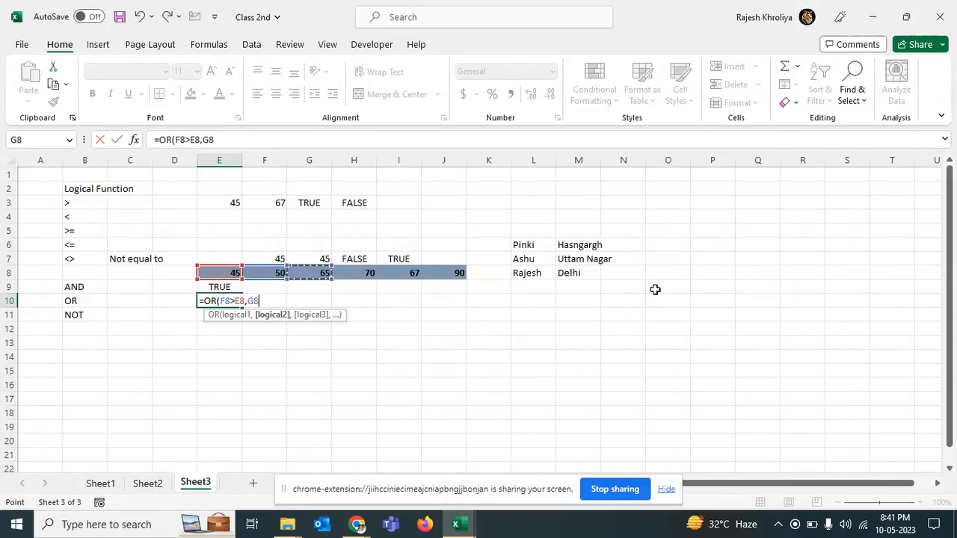
{"action": "type", "text": "<"}
{"action": "key", "text": "Up"}
{"action": "key", "text": "Up"}
{"action": "key", "text": "Right"}
{"action": "key", "text": "Right"}
{"action": "key", "text": "Right"}
{"action": "type", "text": ","}
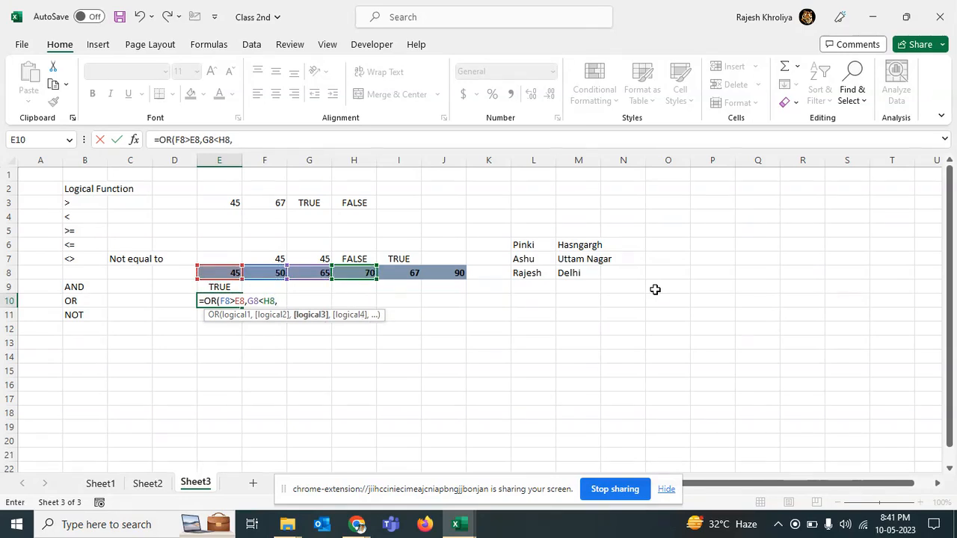
{"action": "key", "text": "Up"}
{"action": "key", "text": "Up"}
{"action": "key", "text": "Right"}
{"action": "key", "text": "Right"}
{"action": "key", "text": "Right"}
{"action": "key", "text": "Right"}
{"action": "type", "text": "="}
{"action": "key", "text": "Up"}
{"action": "key", "text": "Right"}
{"action": "key", "text": "Right"}
{"action": "key", "text": "Right"}
{"action": "key", "text": "Right"}
{"action": "key", "text": "Right"}
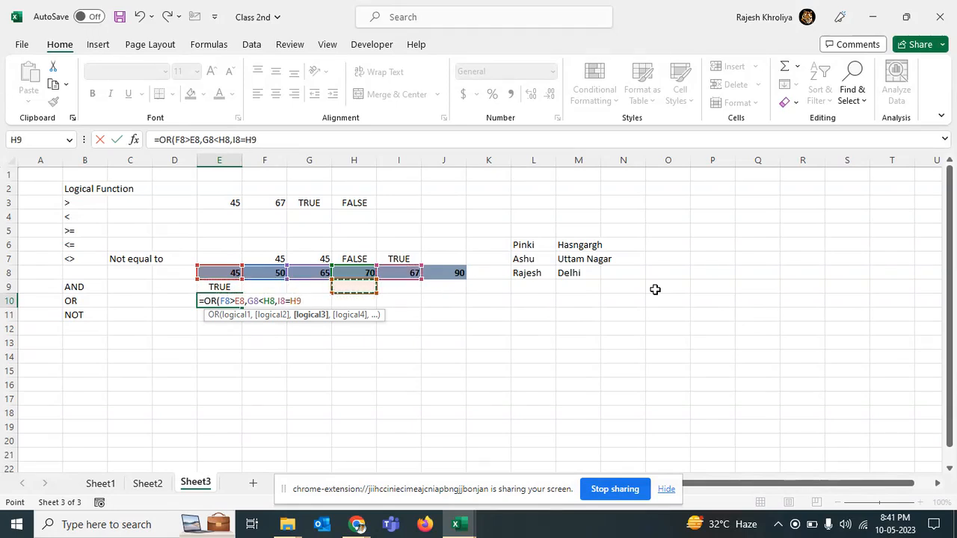
{"action": "key", "text": "Up"}
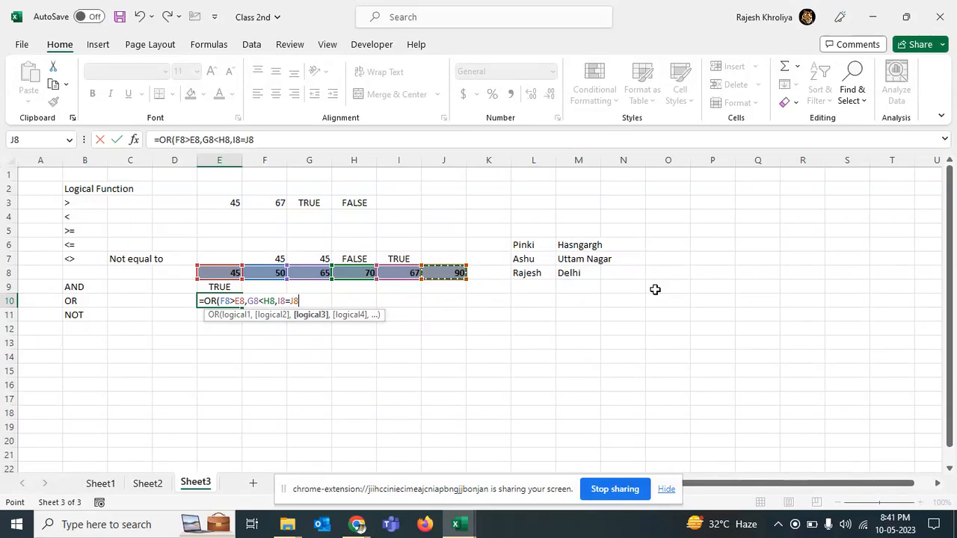
{"action": "type", "text": ")"}
{"action": "key", "text": "Return"}
{"action": "key", "text": "Up"}
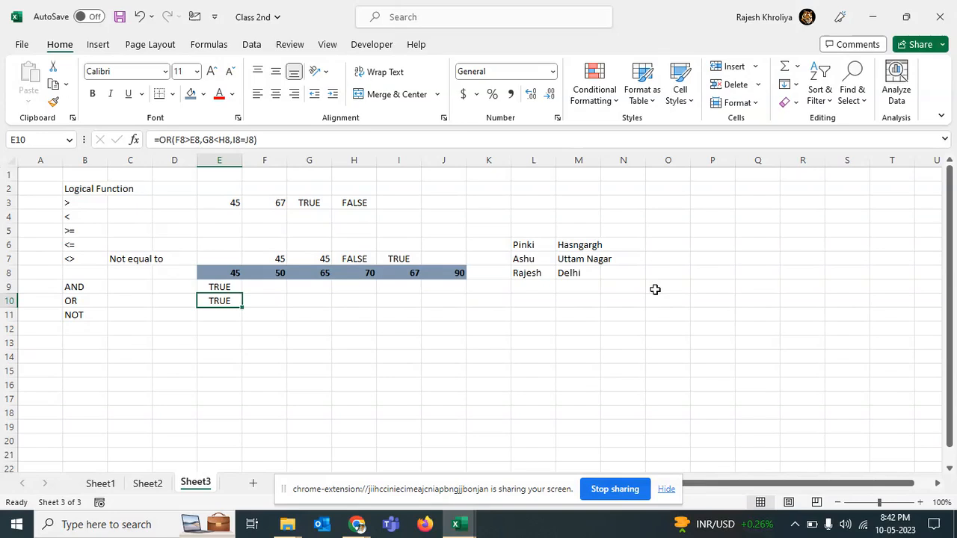
Step: Enter the formula =NOT(E8>F8) in E11
{"action": "key", "text": "Down"}
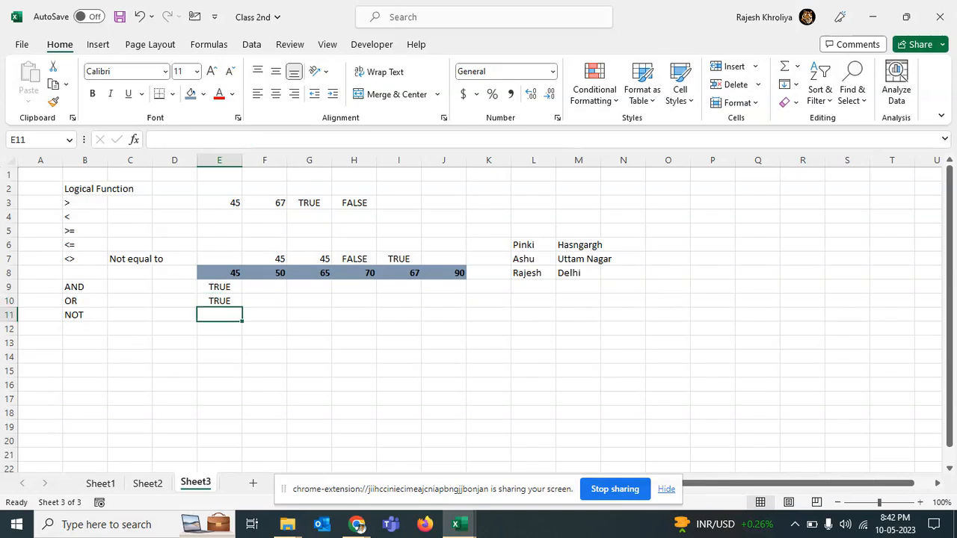
{"action": "type", "text": "="}
{"action": "key", "text": "Up"}
{"action": "key", "text": "Up"}
{"action": "key", "text": "Up"}
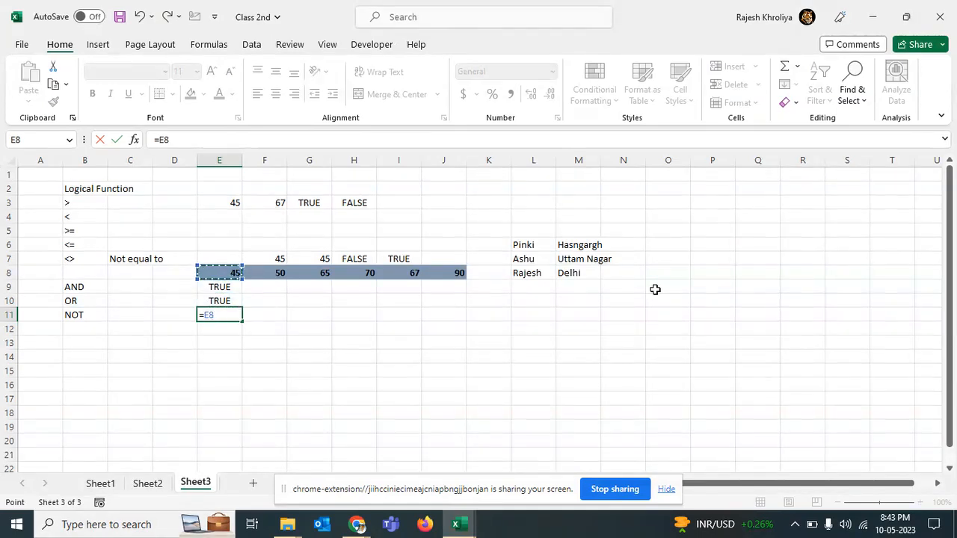
{"action": "type", "text": "\\\\"}
{"action": "key", "text": "BackSpace"}
{"action": "key", "text": "BackSpace"}
{"action": "key", "text": "BackSpace"}
{"action": "key", "text": "BackSpace"}
{"action": "type", "text": "not"}
{"action": "key", "text": "Tab"}
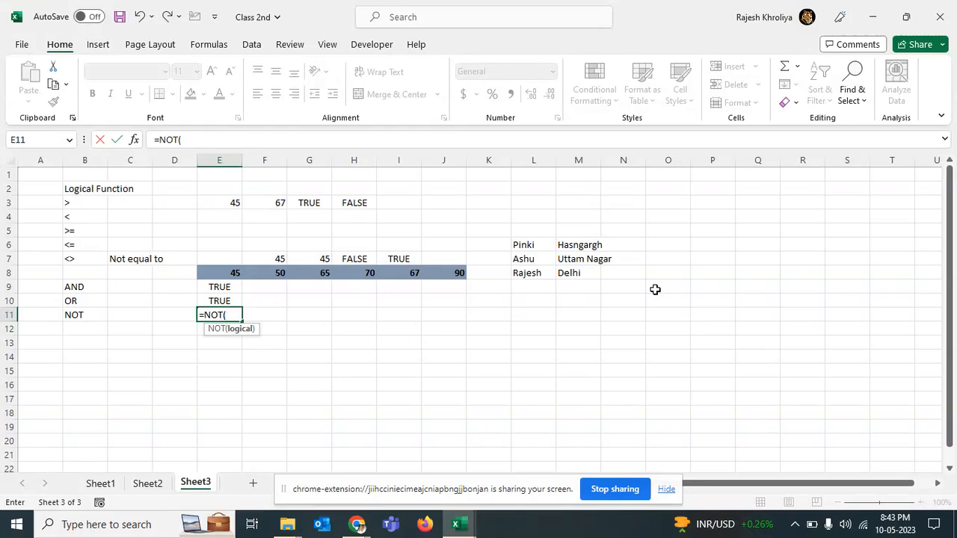
{"action": "key", "text": "Up"}
{"action": "key", "text": "Up"}
{"action": "key", "text": "Up"}
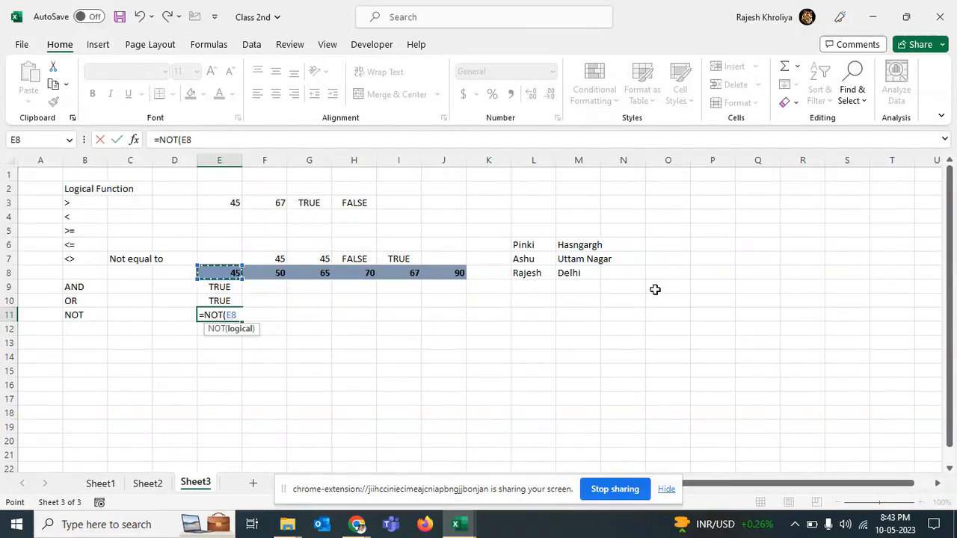
{"action": "type", "text": ">"}
{"action": "key", "text": "Up"}
{"action": "key", "text": "Up"}
{"action": "key", "text": "Up"}
{"action": "key", "text": "Right"}
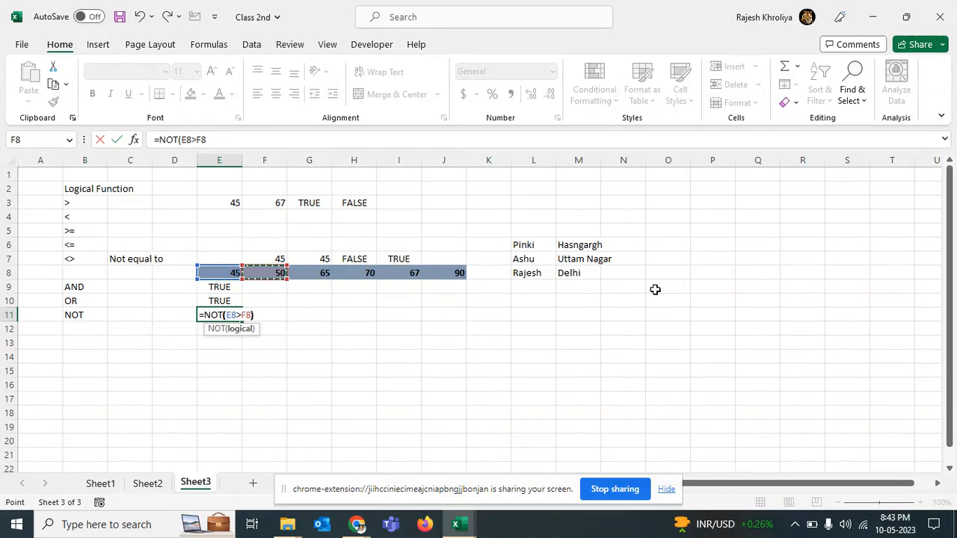
{"action": "type", "text": ")"}
{"action": "key", "text": "Return"}
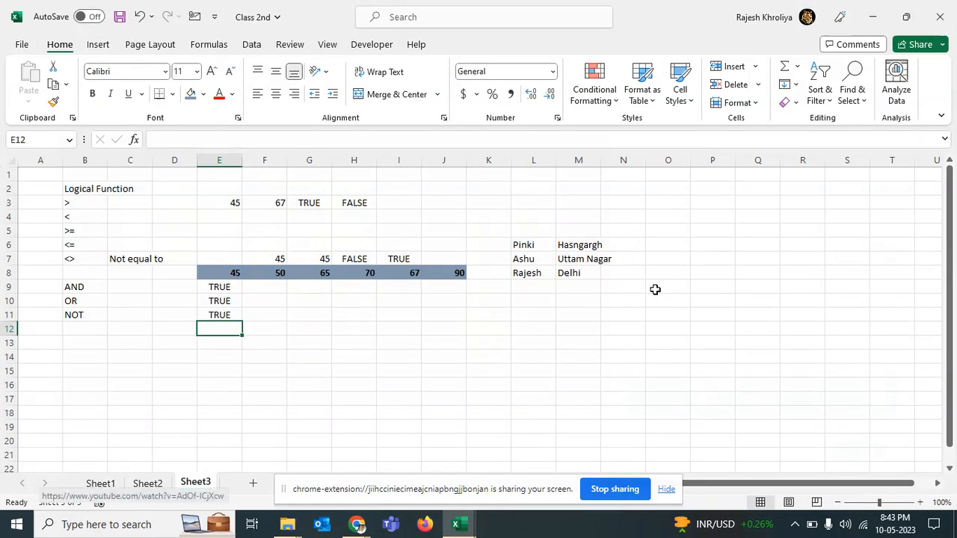
Step: Add the label "if" in B13 for the IF function example
{"action": "left_click", "coordinate": [93, 341]}
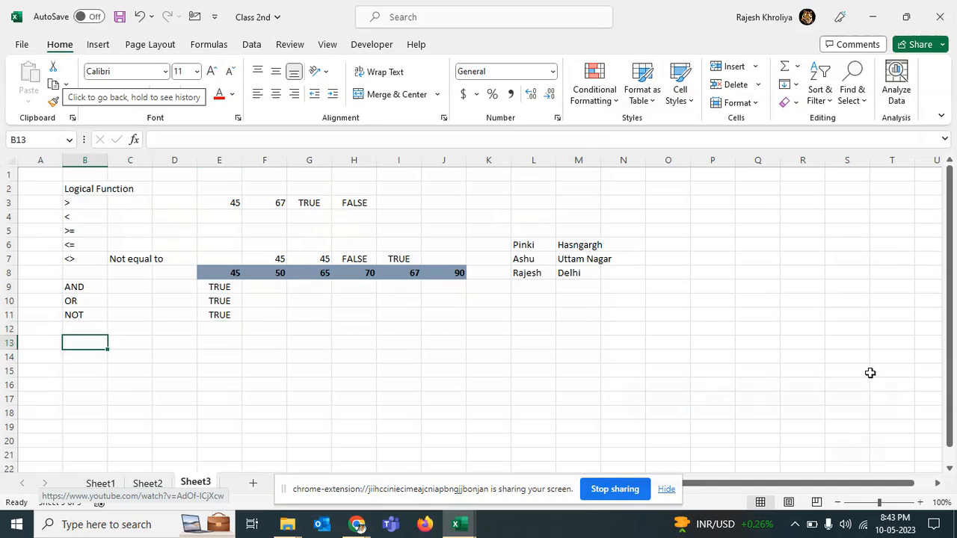
{"action": "type", "text": "if"}
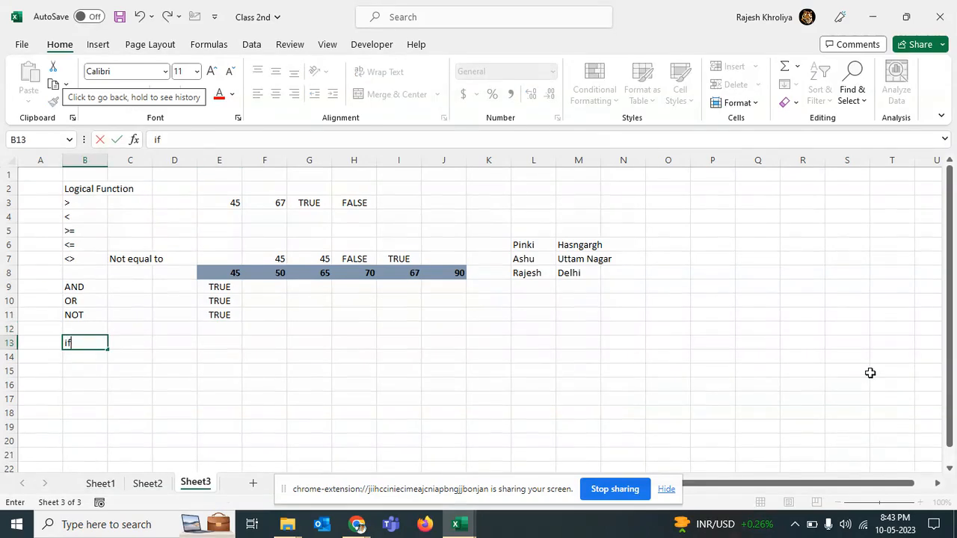
{"action": "key", "text": "Tab"}
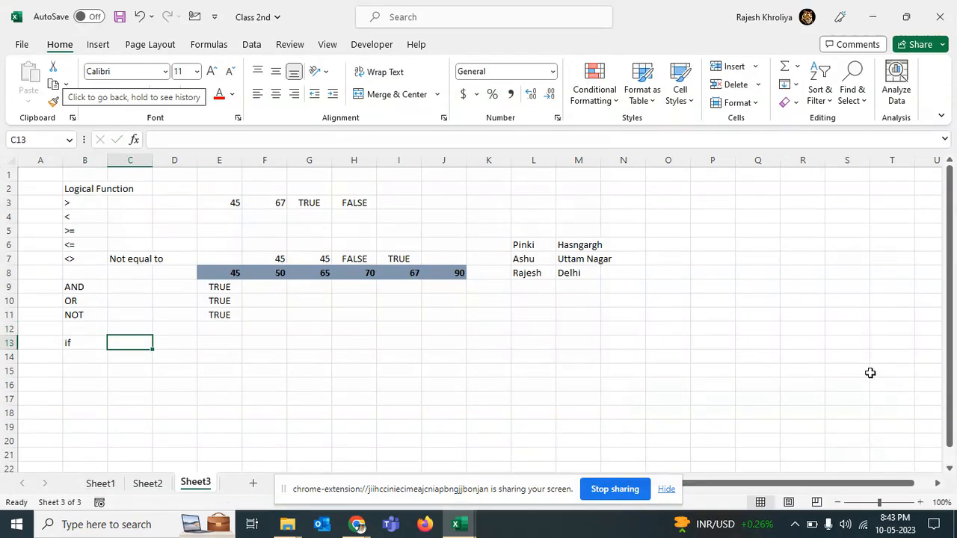
Step: Enter the sample numbers 45 in D13 and 67 in E13
{"action": "key", "text": "Tab"}
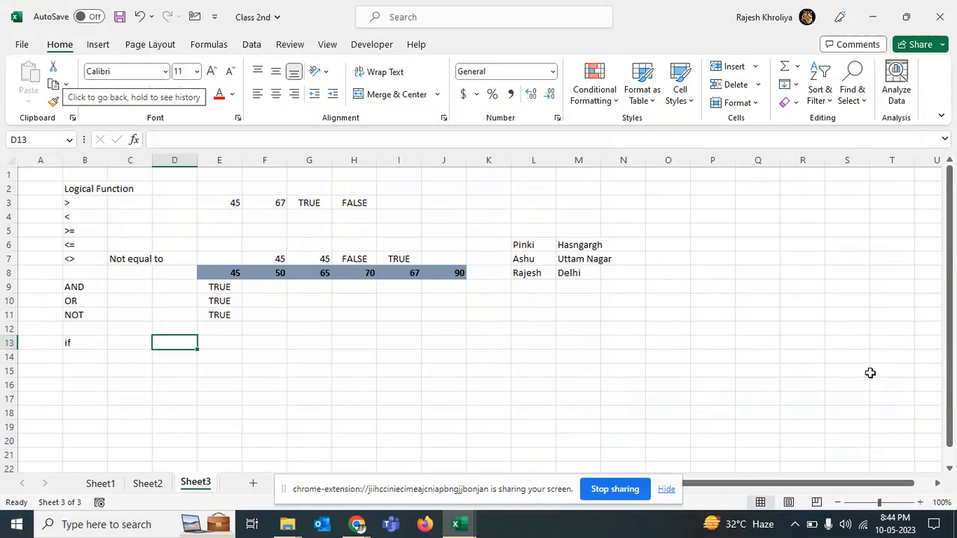
{"action": "type", "text": "45"}
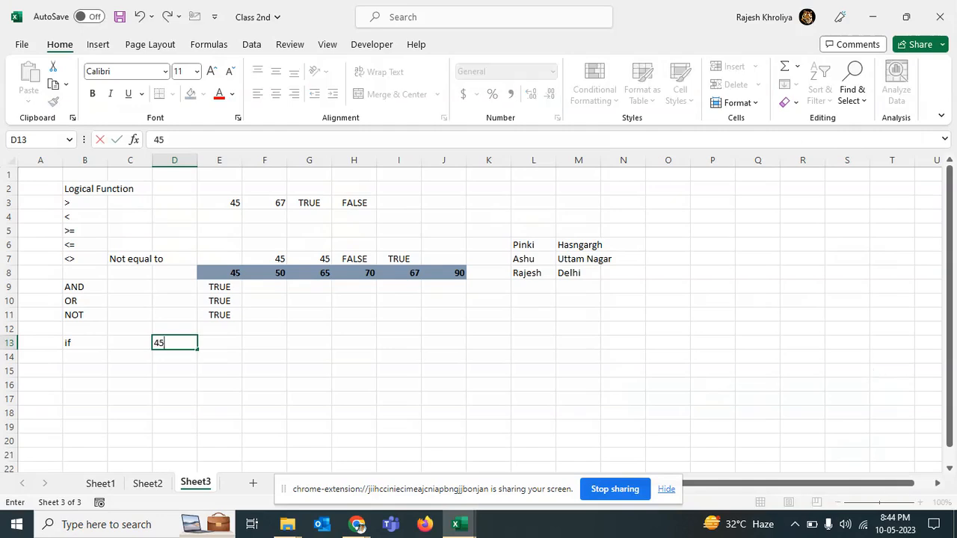
{"action": "key", "text": "Tab"}
{"action": "type", "text": "67"}
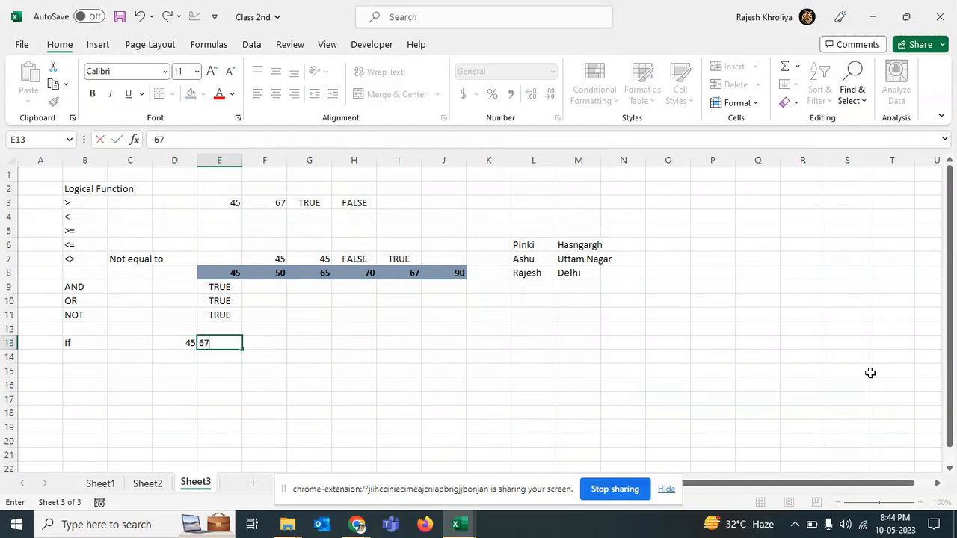
{"action": "key", "text": "Return"}
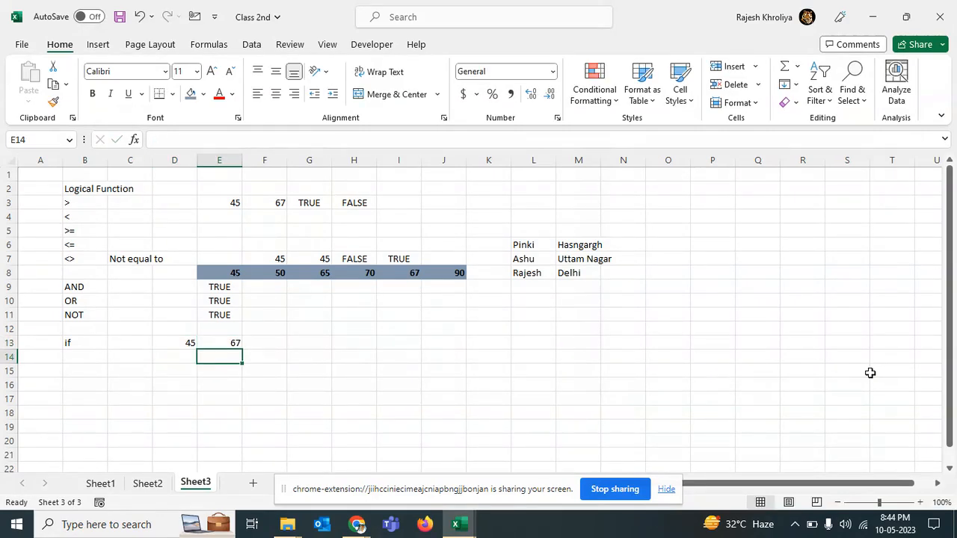
{"action": "key", "text": "Left"}
{"action": "type", "text": "="}
{"action": "key", "text": "Up"}
{"action": "type", "text": "<"}
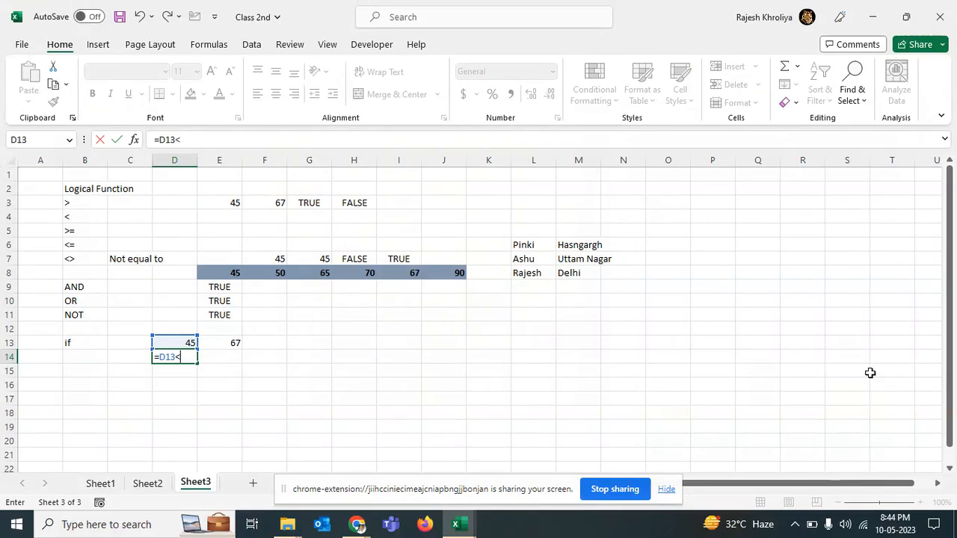
{"action": "key", "text": "BackSpace"}
{"action": "key", "text": "BackSpace"}
{"action": "key", "text": "BackSpace"}
{"action": "key", "text": "Escape"}
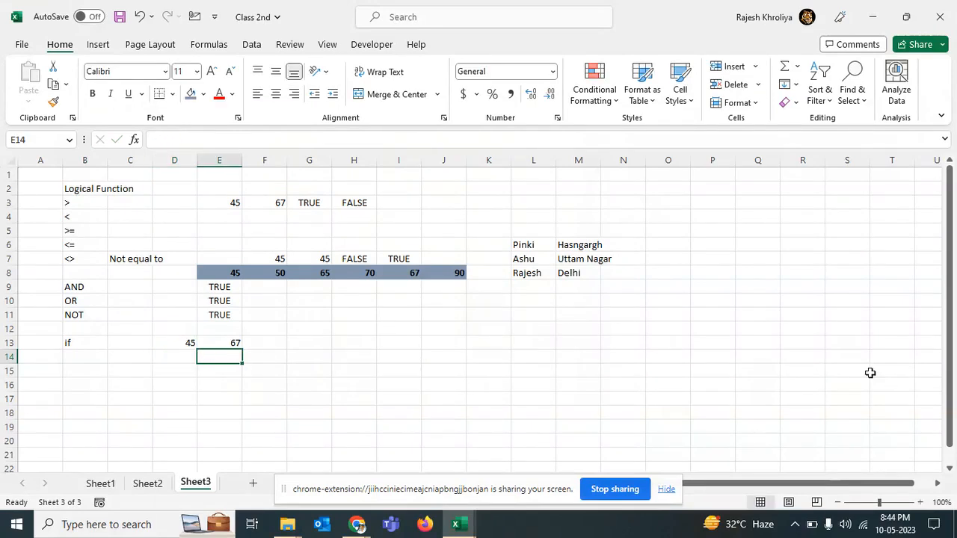
Step: Clear D13 and enter 45 in F13 instead, beside the 67
{"action": "key", "text": "alt+Tab"}
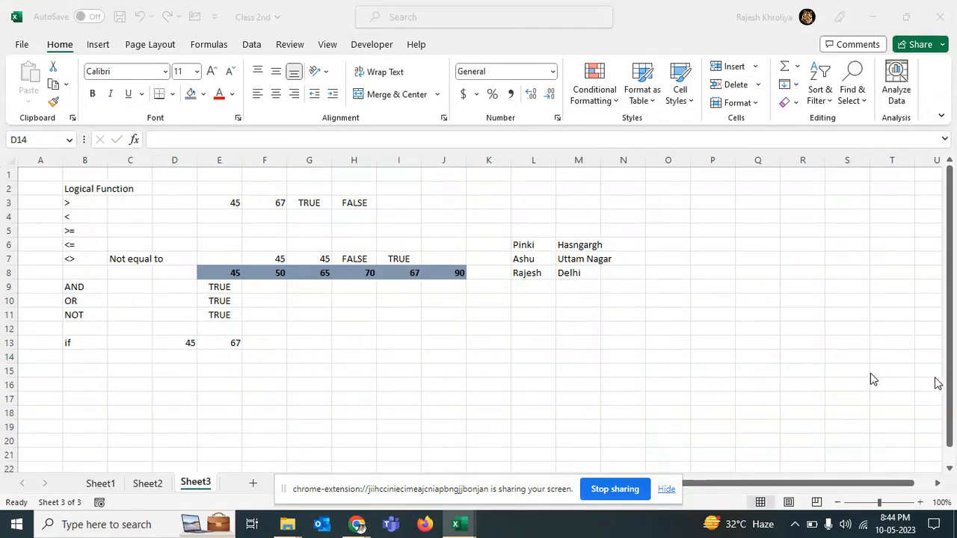
{"action": "left_click", "coordinate": [194, 341]}
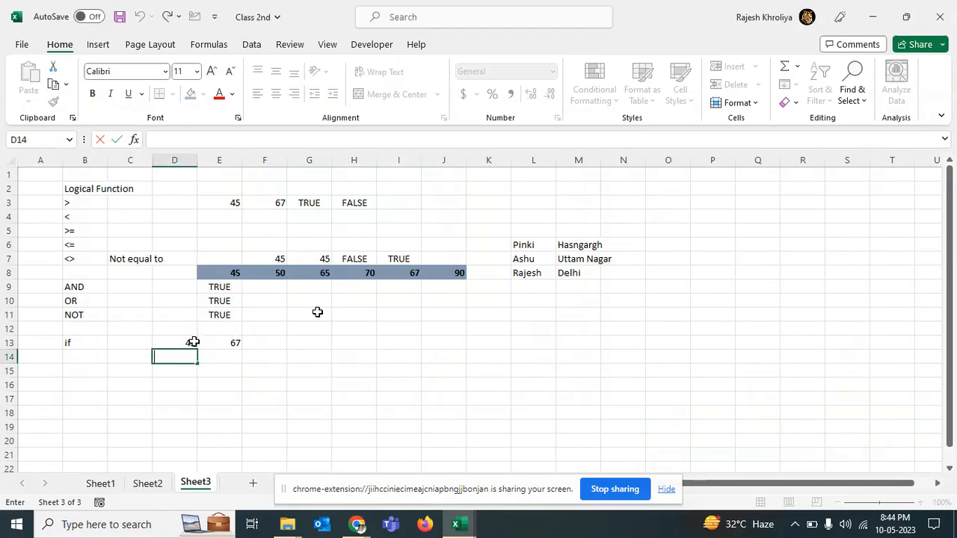
{"action": "key", "text": "Up"}
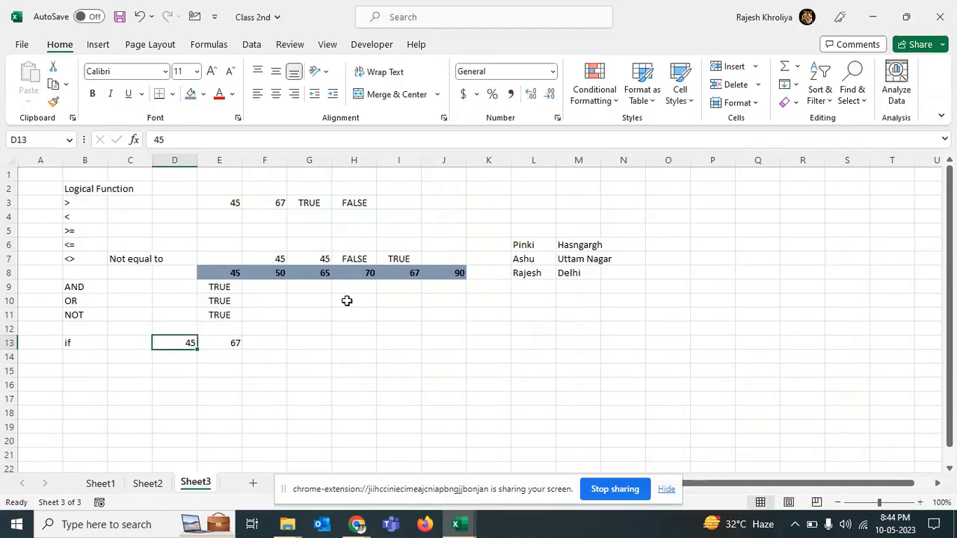
{"action": "key", "text": "alt+Tab"}
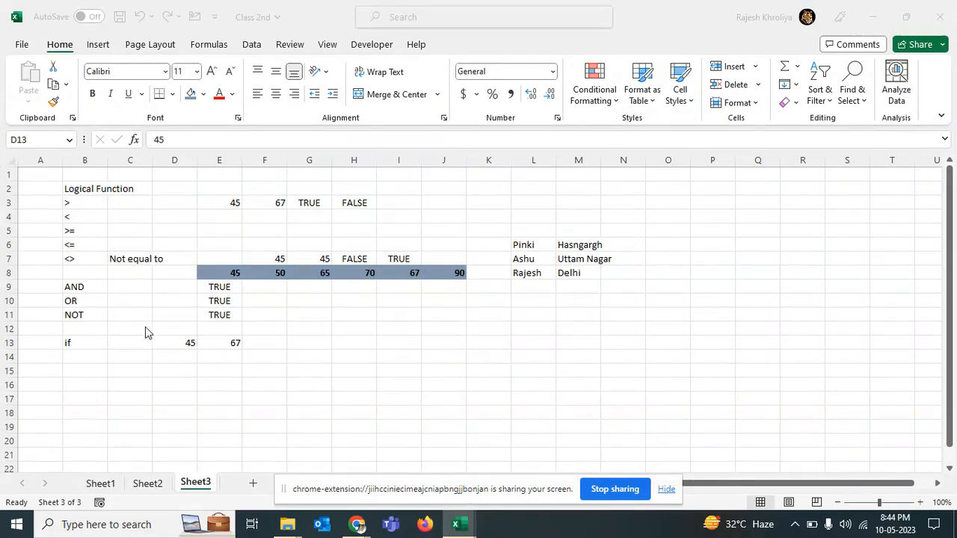
{"action": "left_click", "coordinate": [171, 338]}
{"action": "key", "text": "Delete"}
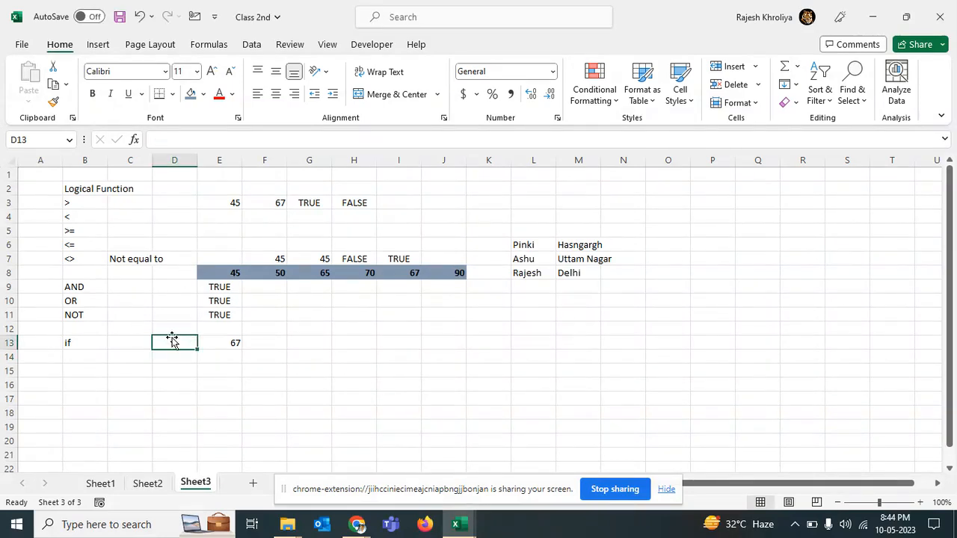
{"action": "left_click", "coordinate": [252, 341]}
{"action": "type", "text": "45"}
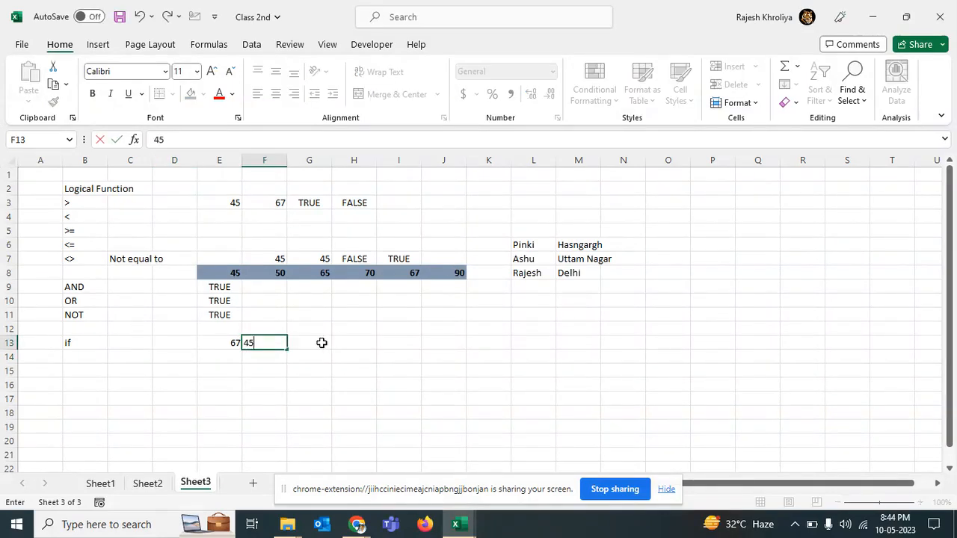
{"action": "key", "text": "Return"}
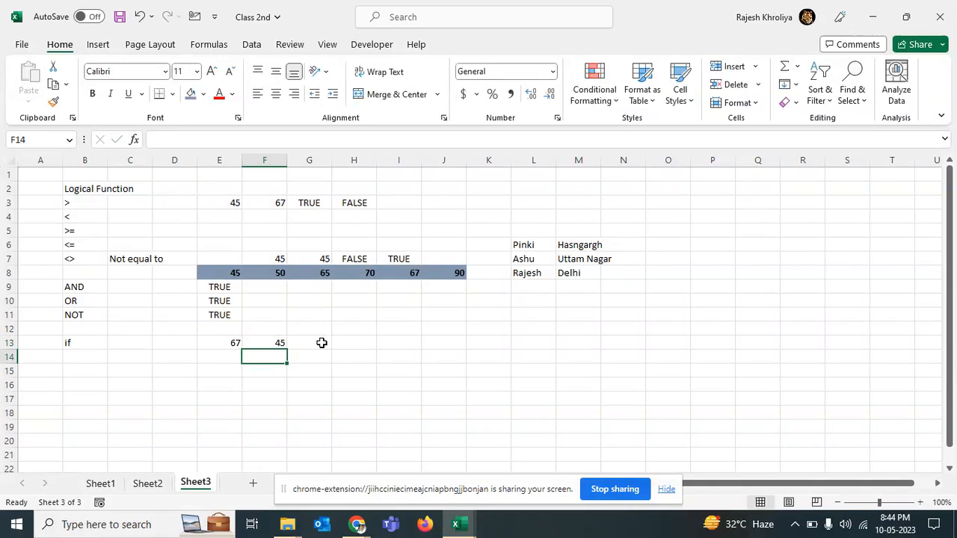
Step: Enter the formula =E13>F13 in F14
{"action": "type", "text": "="}
{"action": "key", "text": "Up"}
{"action": "key", "text": "Left"}
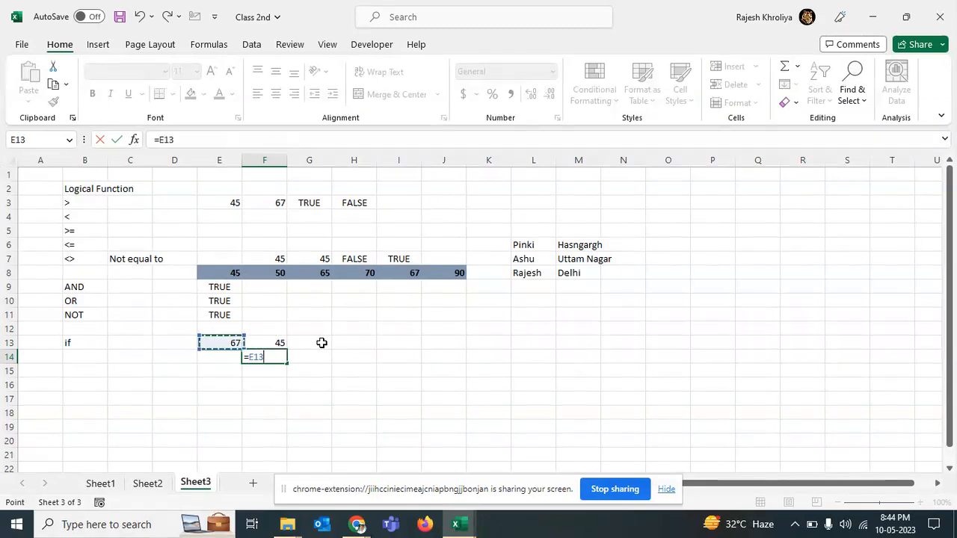
{"action": "type", "text": ">"}
{"action": "key", "text": "Up"}
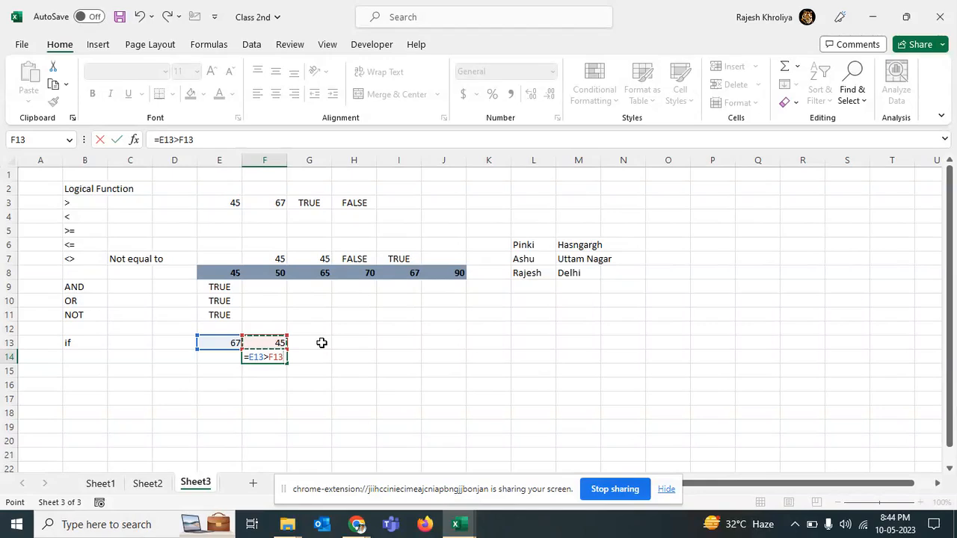
{"action": "key", "text": "Return"}
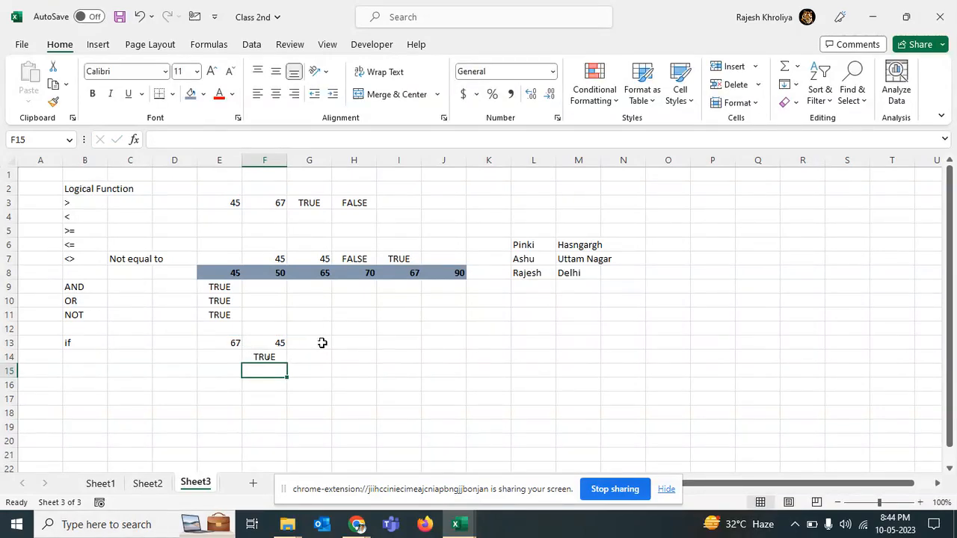
Step: Change the value in E13 to 676 to test the comparison
{"action": "left_click", "coordinate": [271, 357]}
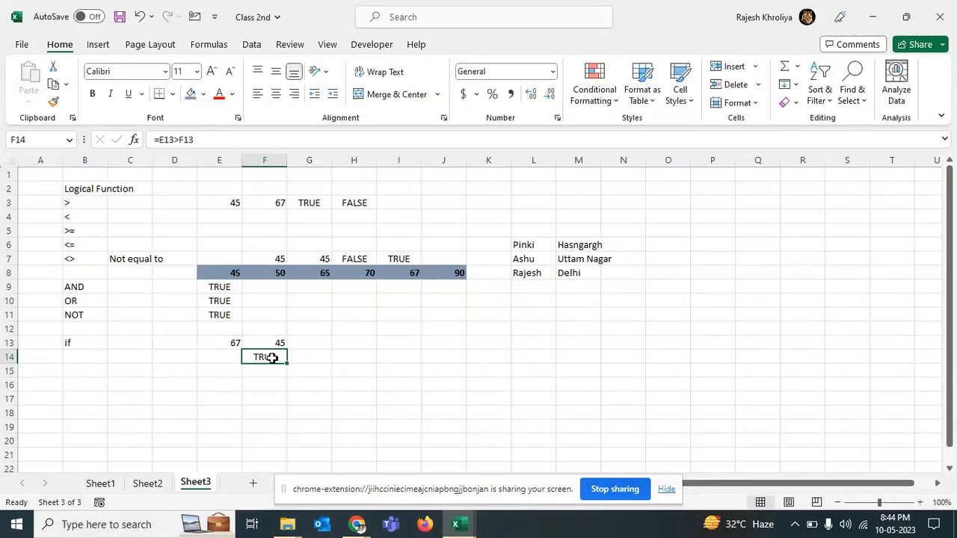
{"action": "left_click", "coordinate": [237, 342]}
{"action": "type", "text": "34"}
{"action": "key", "text": "Return"}
{"action": "key", "text": "Up"}
{"action": "type", "text": "676"}
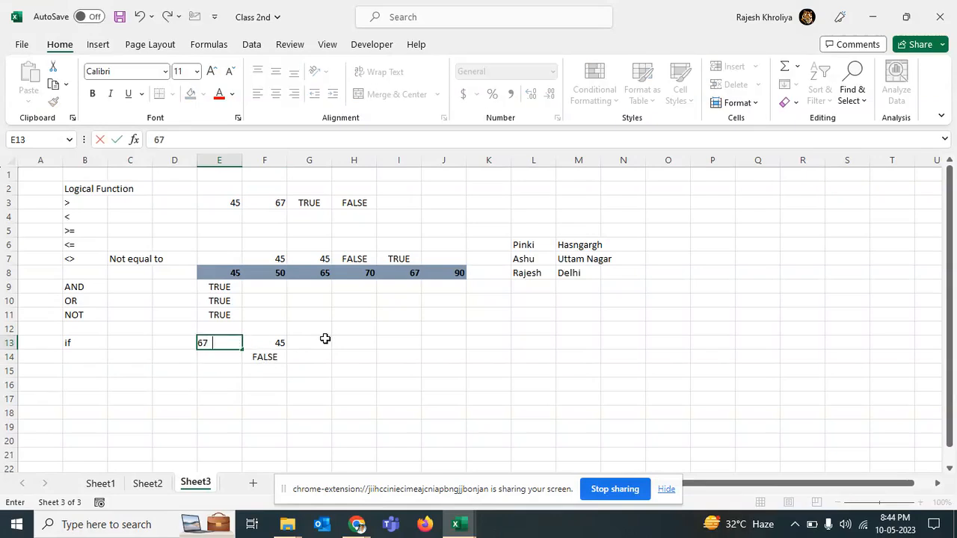
{"action": "key", "text": "Return"}
Step: Try 45345 in F13, then restore it to 45
{"action": "key", "text": "Up"}
{"action": "key", "text": "Right"}
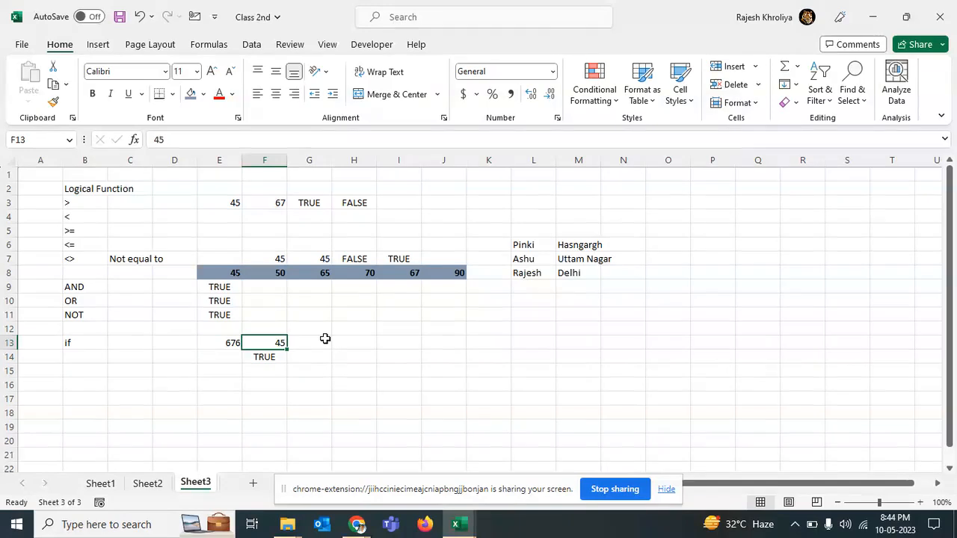
{"action": "type", "text": "45345"}
{"action": "key", "text": "Return"}
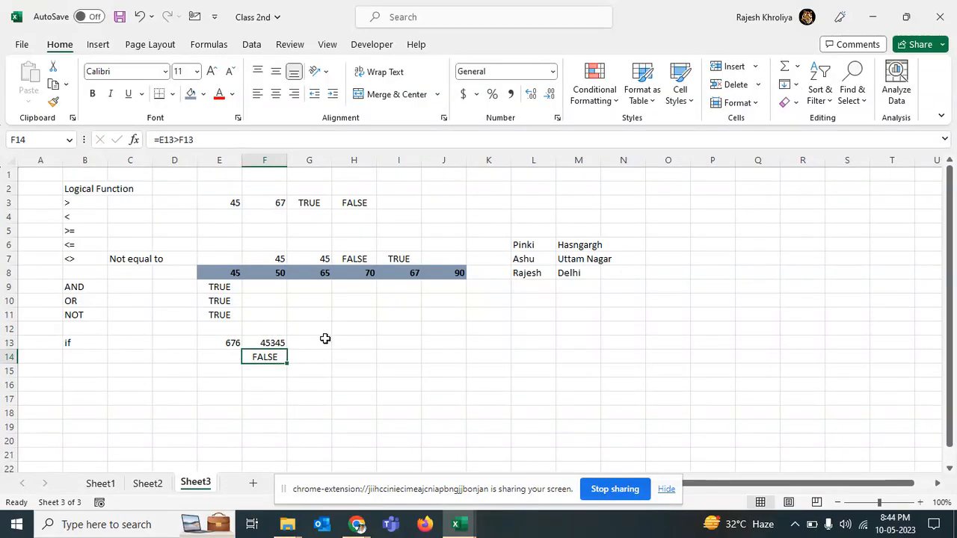
{"action": "key", "text": "Up"}
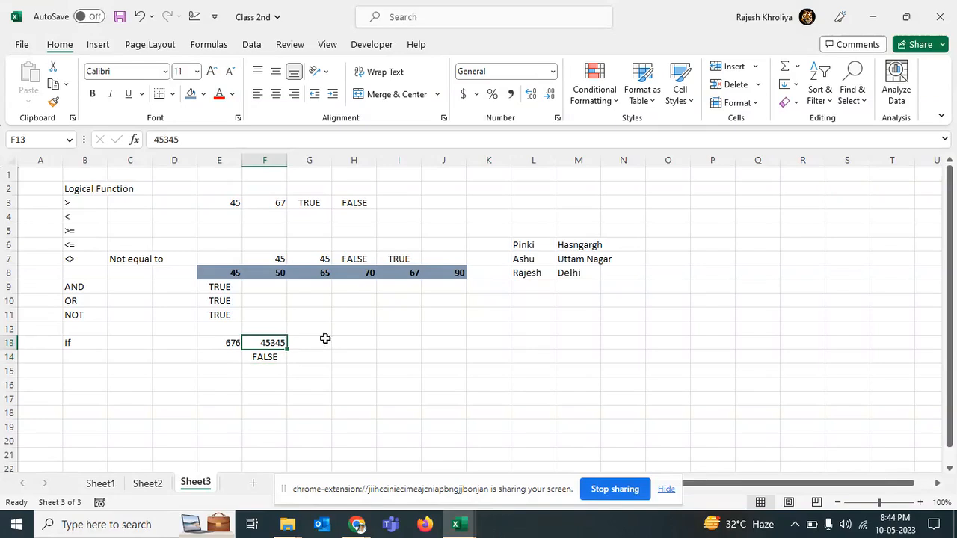
{"action": "type", "text": "45"}
{"action": "key", "text": "Return"}
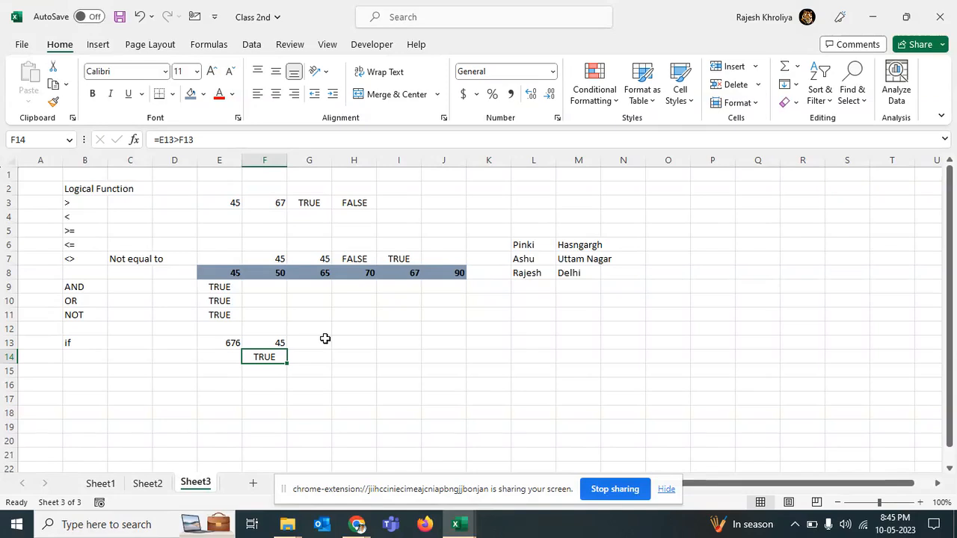
Step: Edit the F14 formula into =if(E13>F13,"Pass")
{"action": "left_click", "coordinate": [161, 139]}
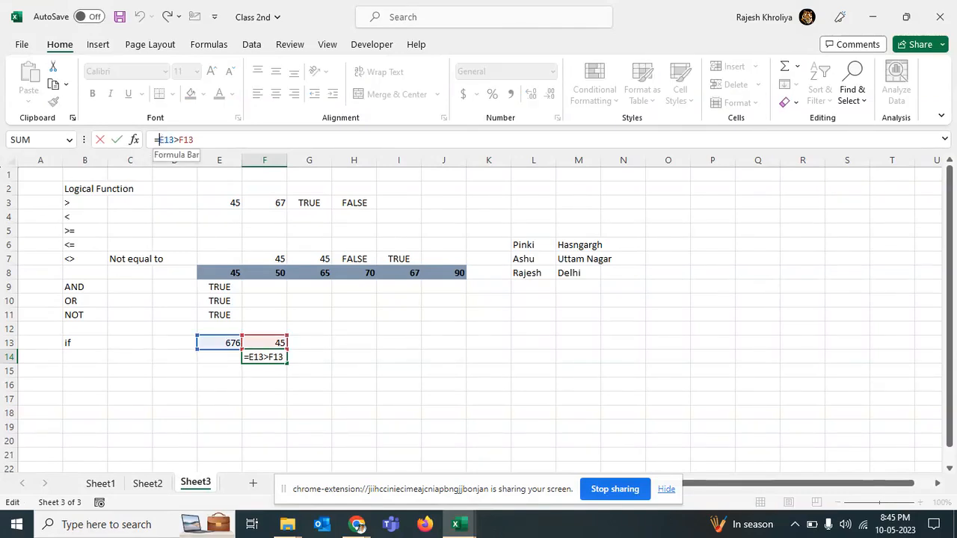
{"action": "left_click", "coordinate": [251, 360]}
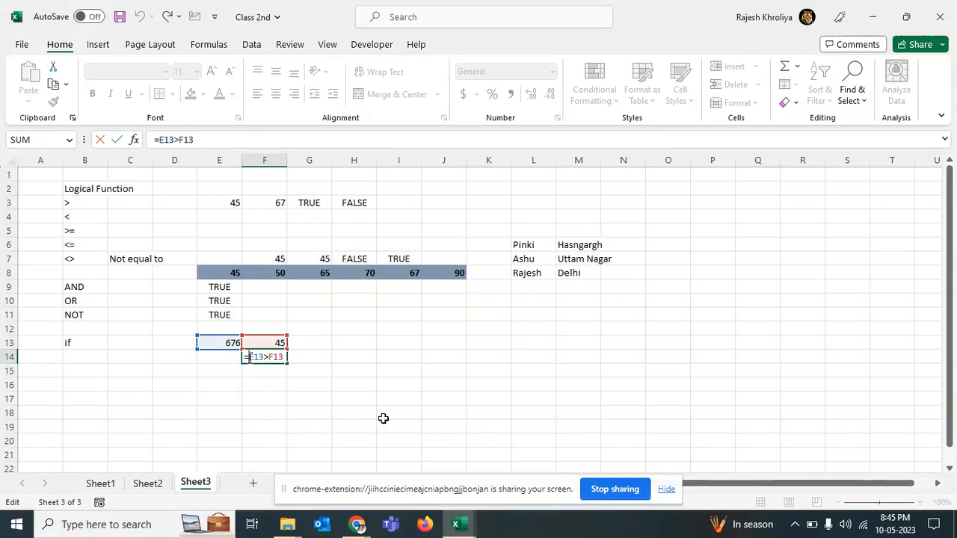
{"action": "type", "text": "if"}
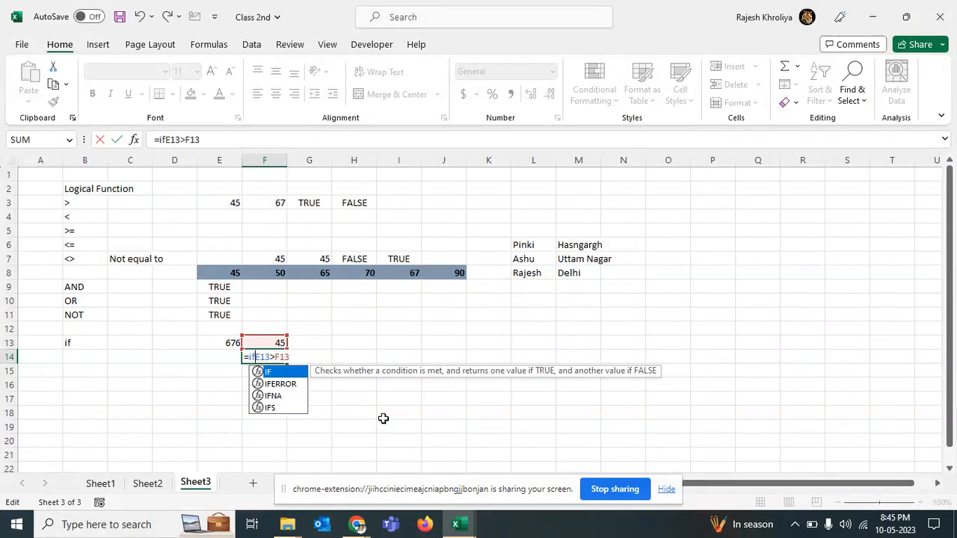
{"action": "type", "text": "("}
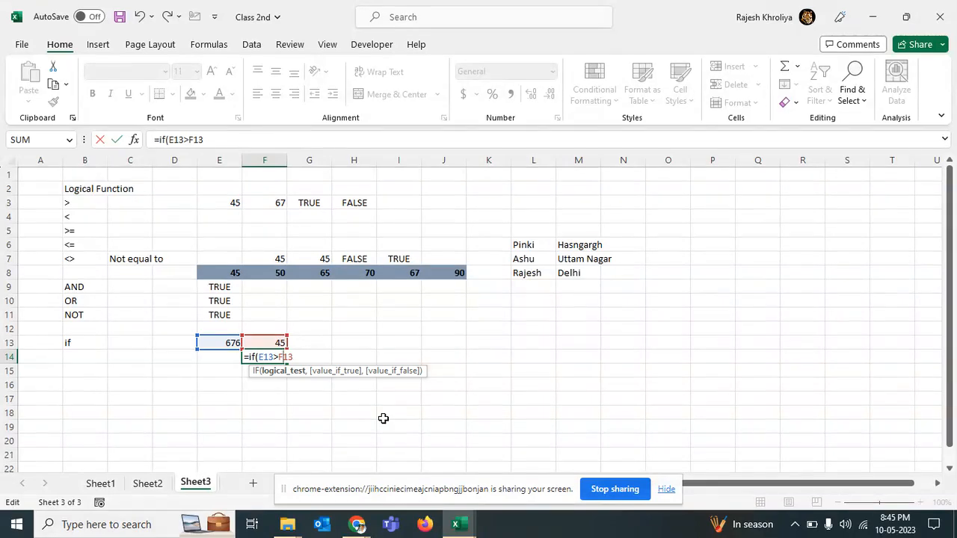
{"action": "type", "text": ")"}
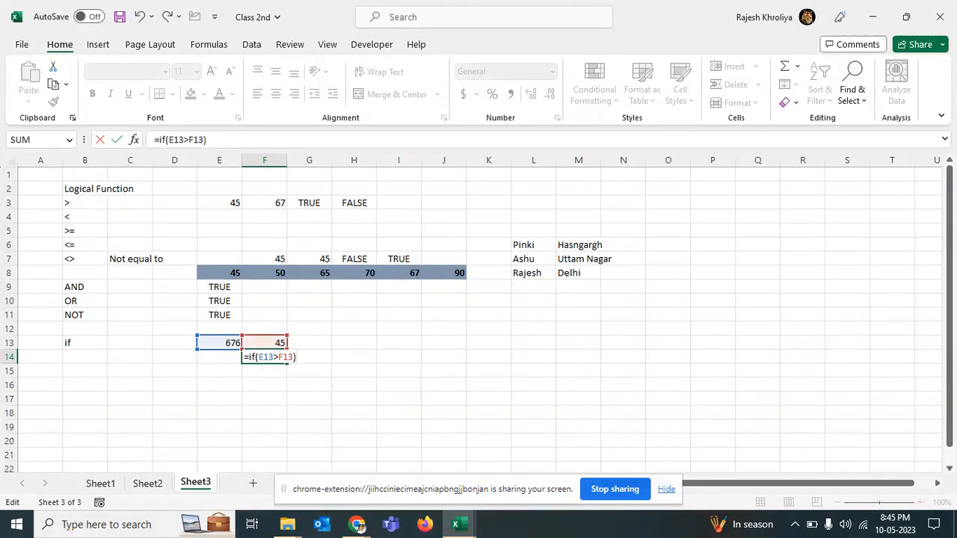
{"action": "key", "text": "BackSpace"}
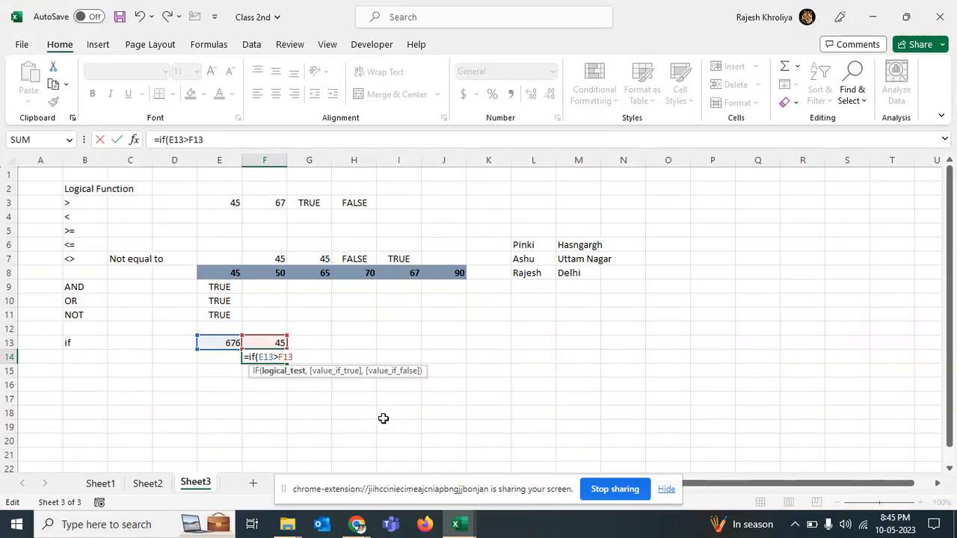
{"action": "type", "text": ","}
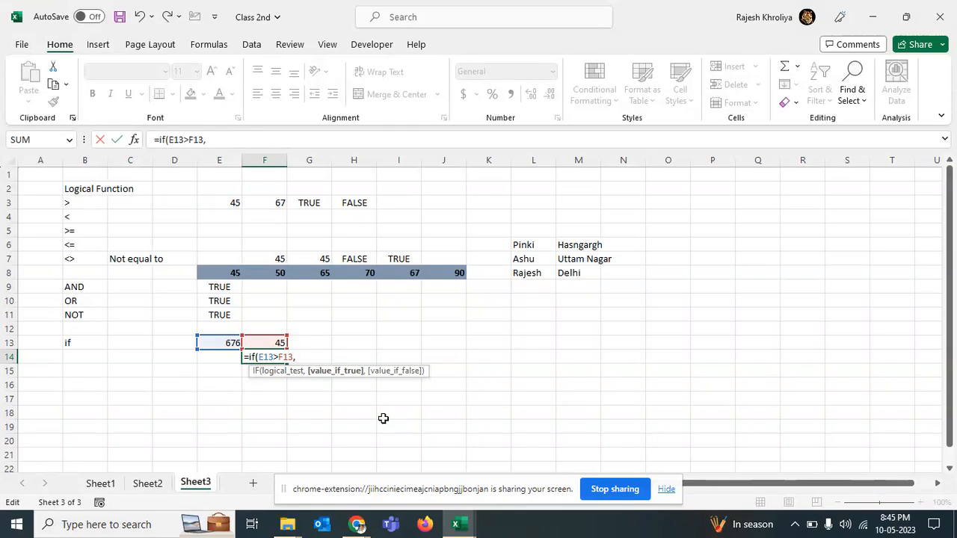
{"action": "type", "text": "\"Pass\""}
{"action": "type", "text": ")"}
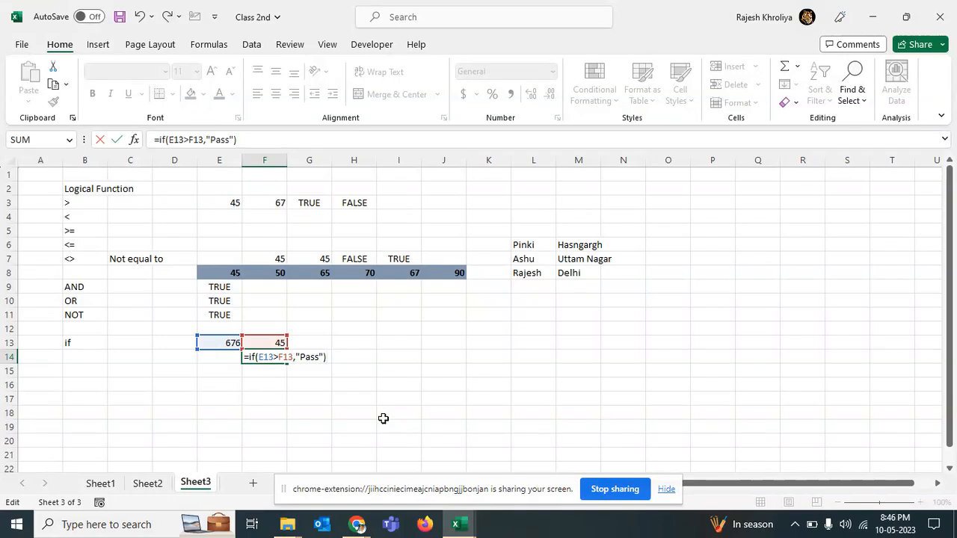
{"action": "key", "text": "Return"}
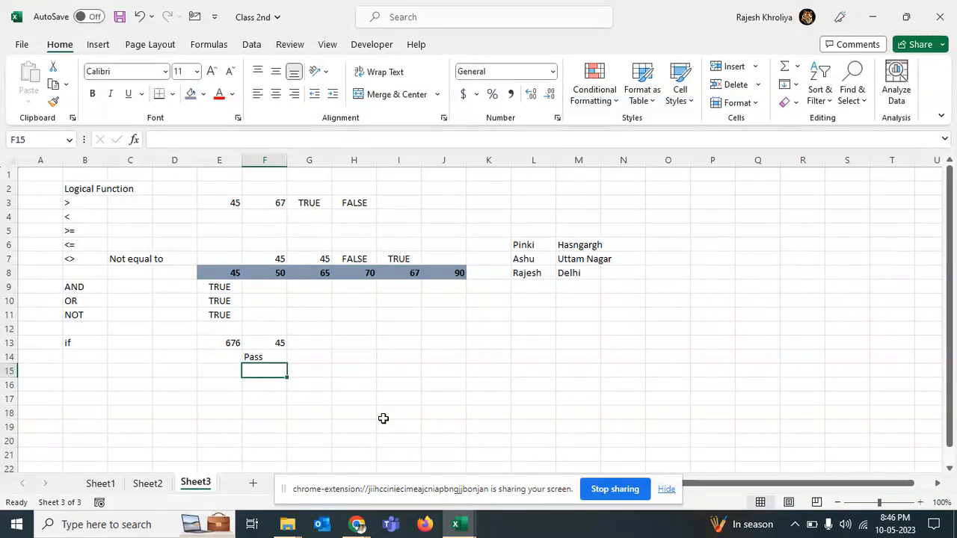
{"action": "left_click", "coordinate": [255, 340]}
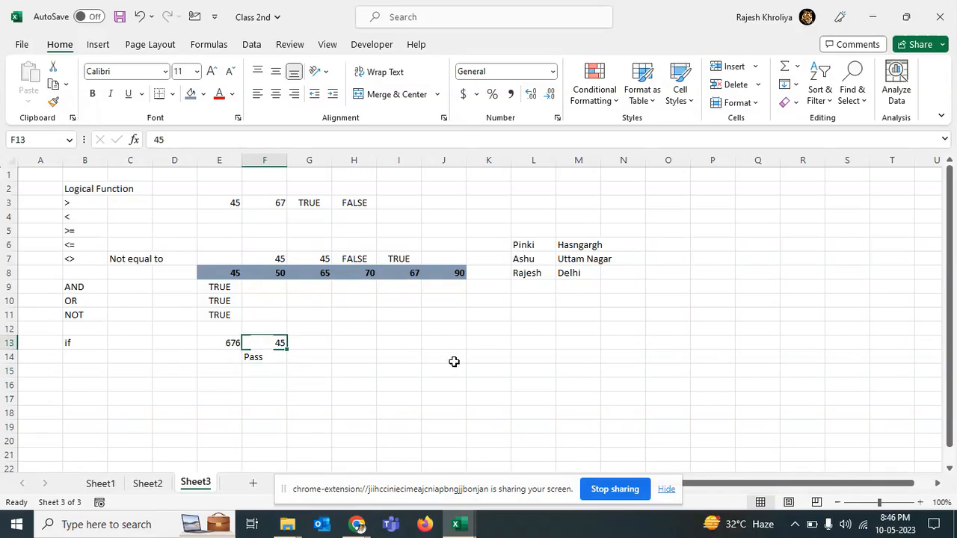
Step: Change the value in F13 to 5657 to test the IF formula
{"action": "type", "text": "565"}
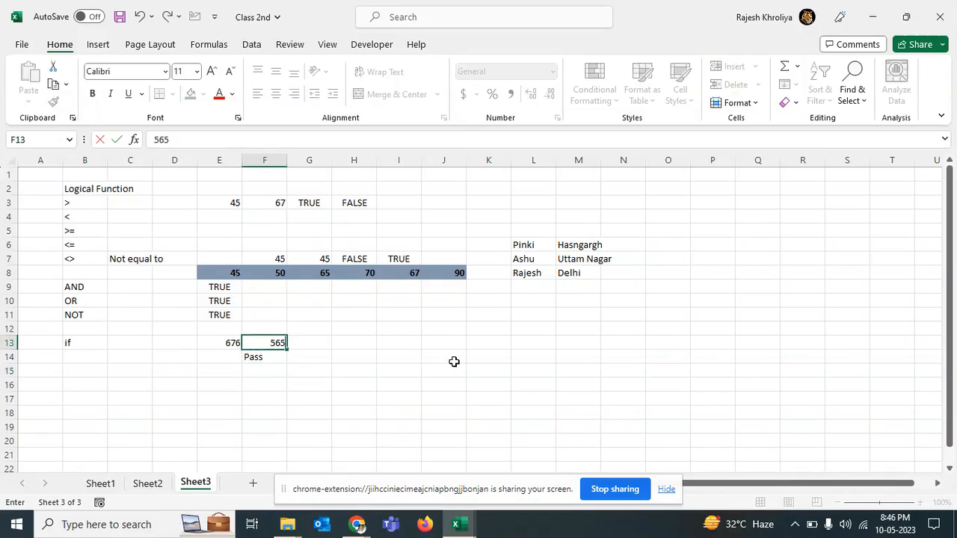
{"action": "type", "text": "7"}
{"action": "key", "text": "Return"}
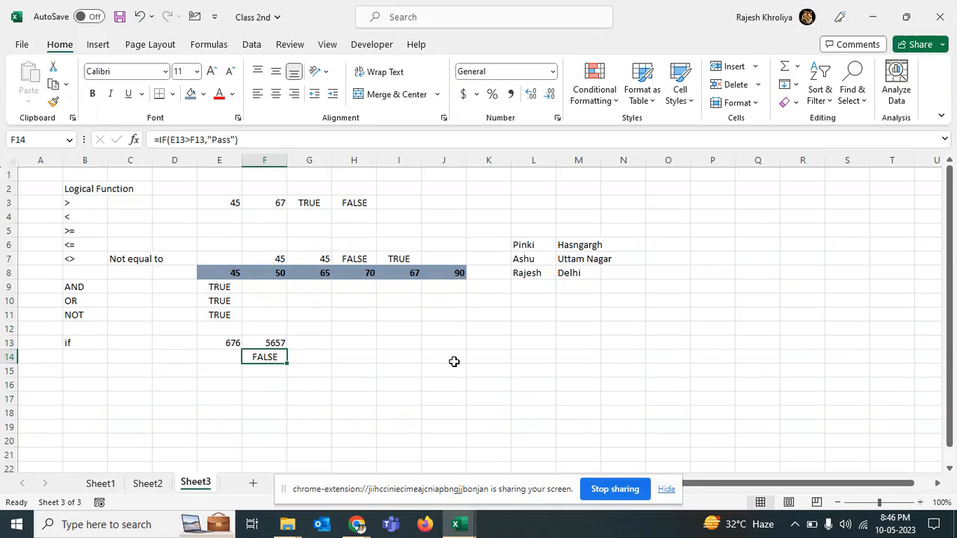
{"action": "key", "text": "Return"}
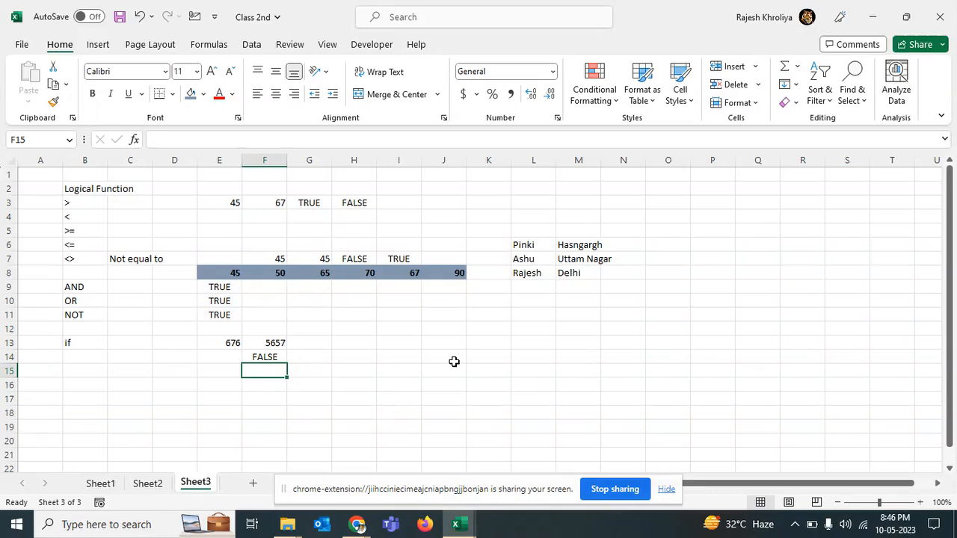
Step: Copy the formula text from F14 and paste it into F15
{"action": "key", "text": "Up"}
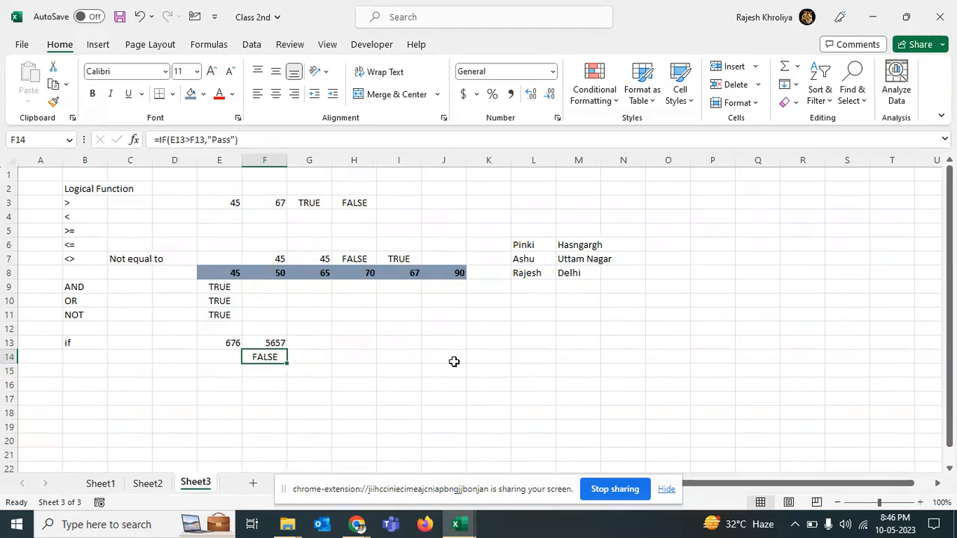
{"action": "left_click", "coordinate": [163, 140]}
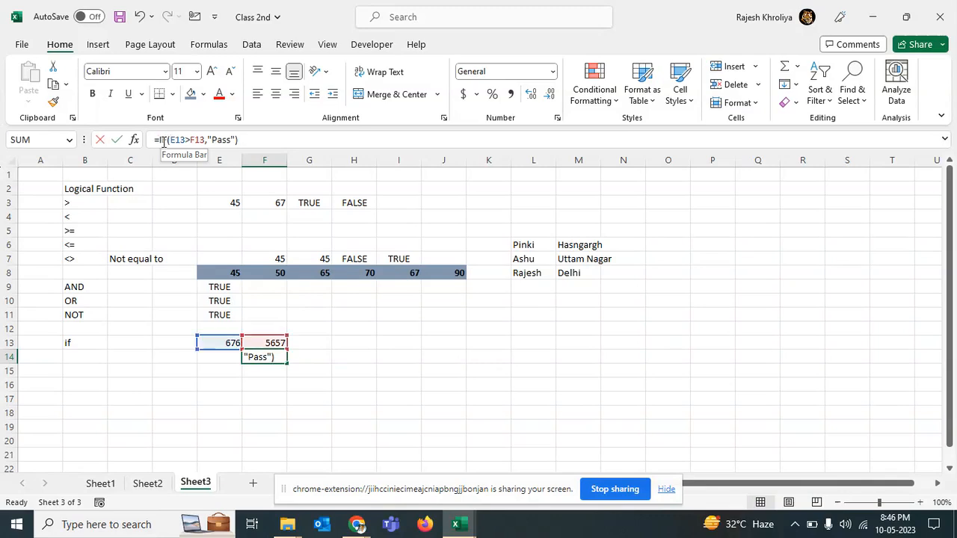
{"action": "left_click_drag", "start_coordinate": [154, 141], "coordinate": [275, 146]}
{"action": "key", "text": "ctrl+c"}
{"action": "key", "text": "Escape"}
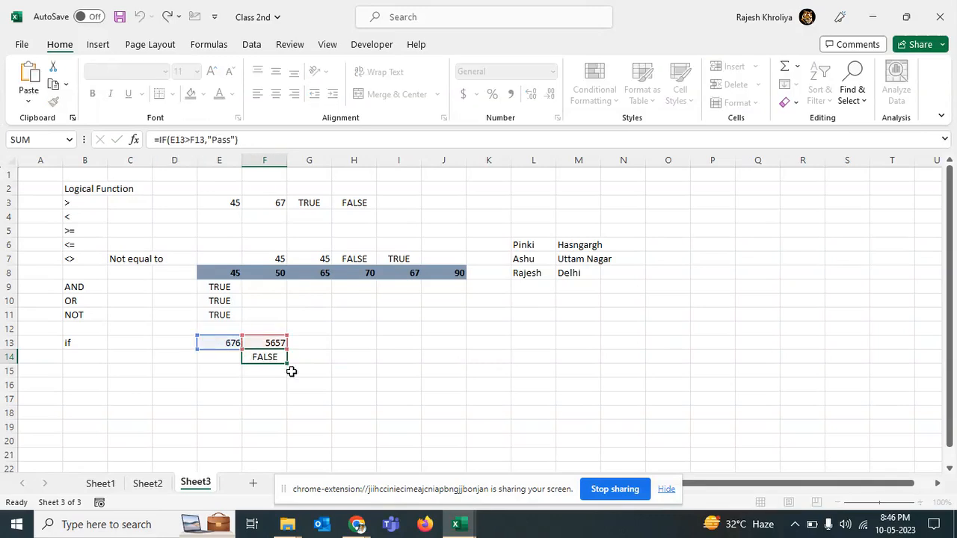
{"action": "double_click", "coordinate": [271, 374]}
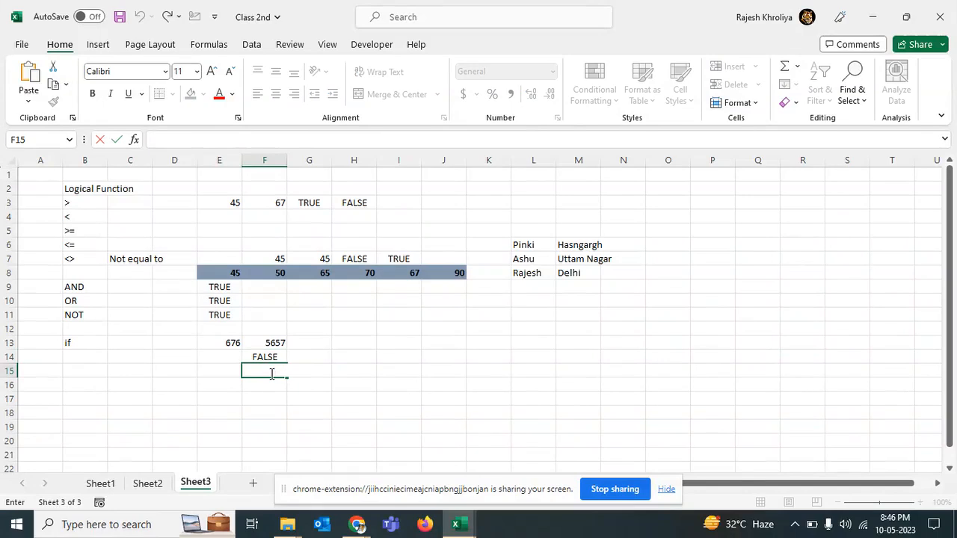
{"action": "key", "text": "ctrl+v"}
{"action": "left_click", "coordinate": [333, 371]}
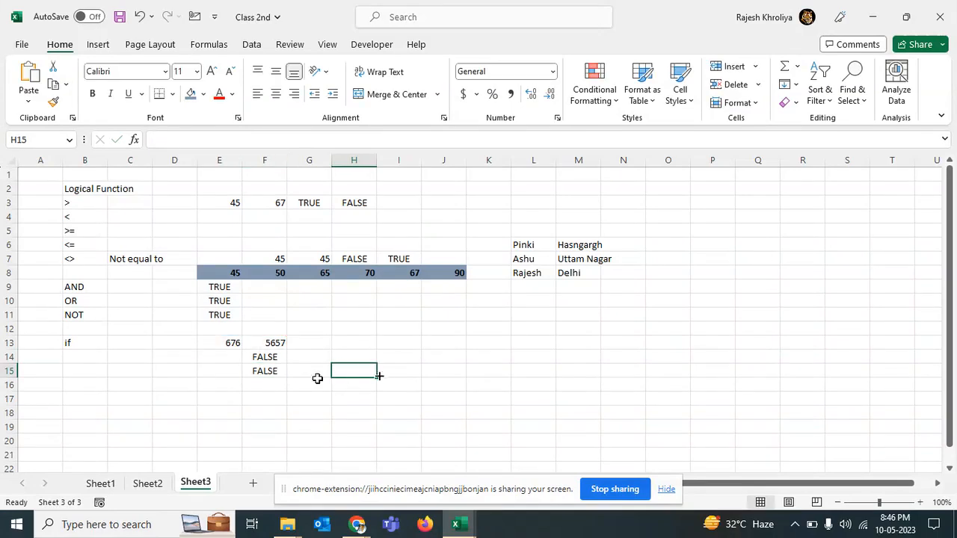
Step: Edit the F15 formula into =IF(E13>F13,"Pass","Fail") by adding a false result
{"action": "left_click", "coordinate": [275, 369]}
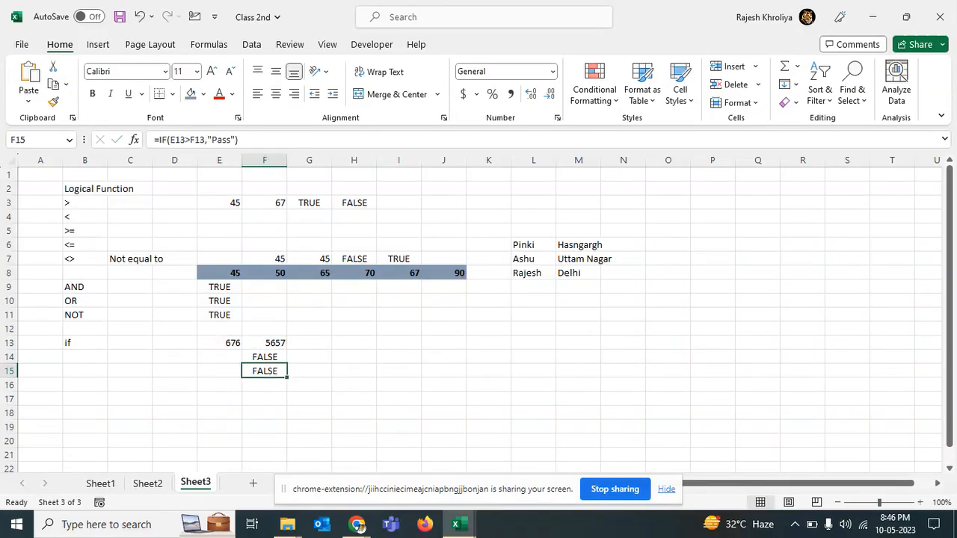
{"action": "double_click", "coordinate": [275, 369]}
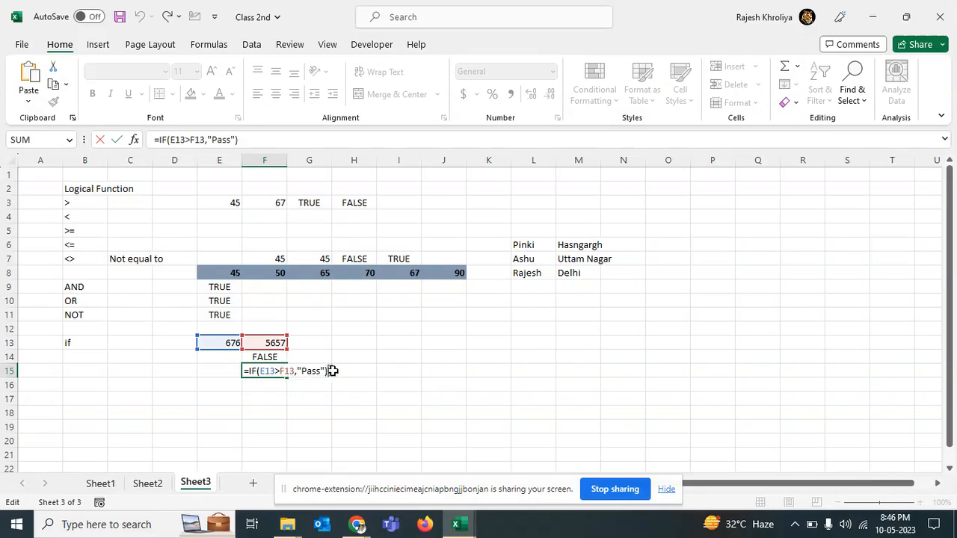
{"action": "key", "text": "BackSpace"}
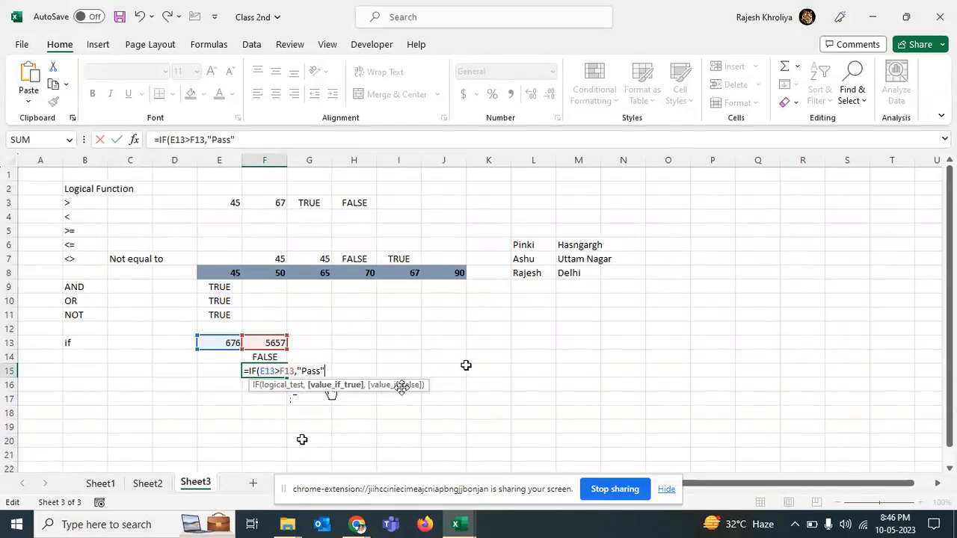
{"action": "type", "text": ","}
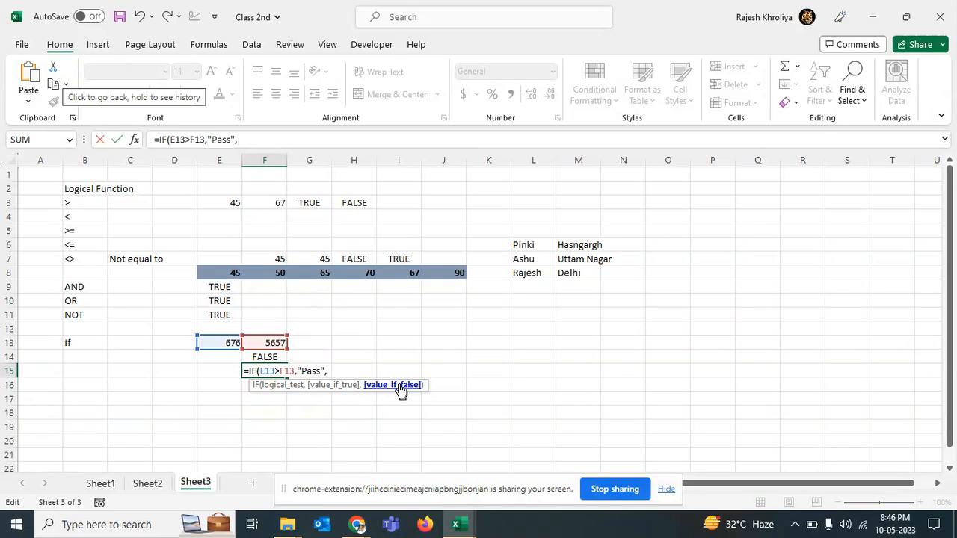
{"action": "type", "text": "\"FAil\""}
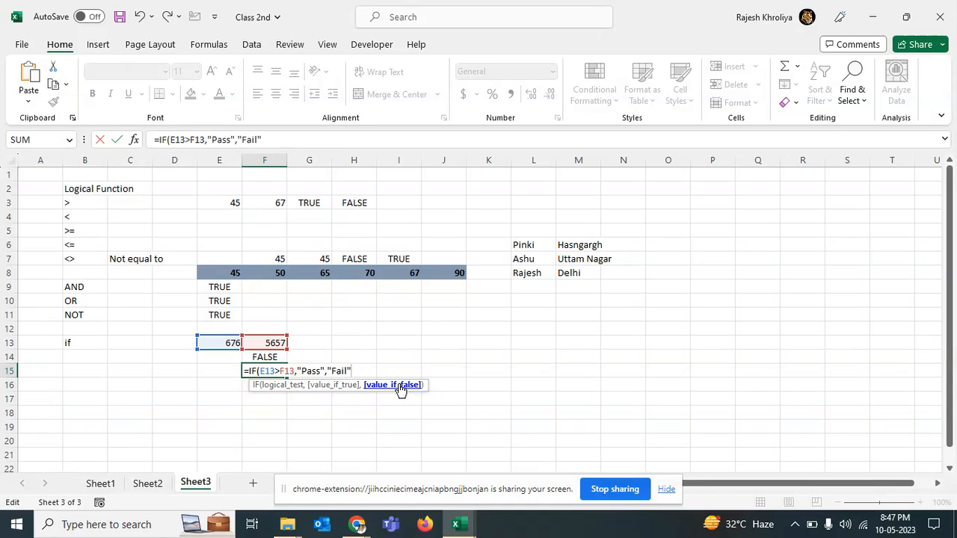
{"action": "type", "text": ")"}
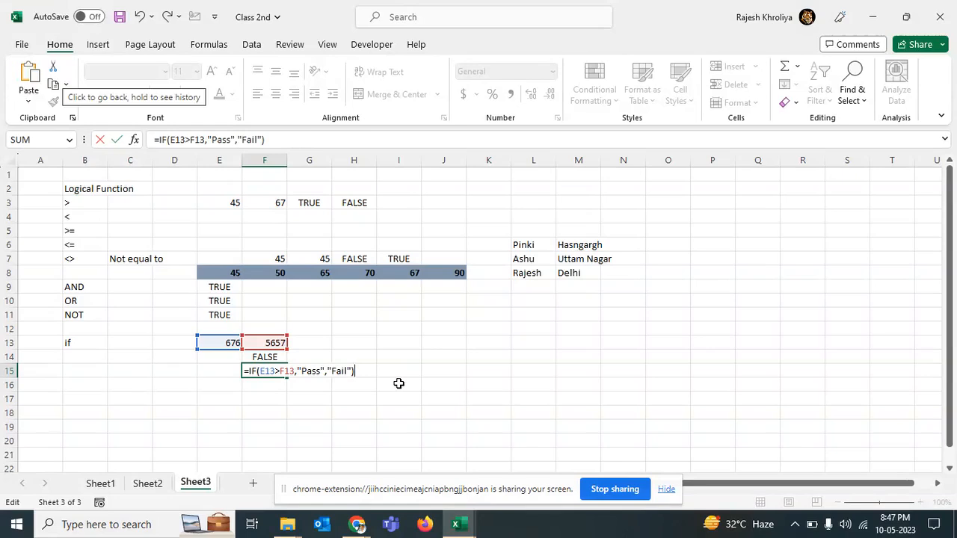
{"action": "key", "text": "Return"}
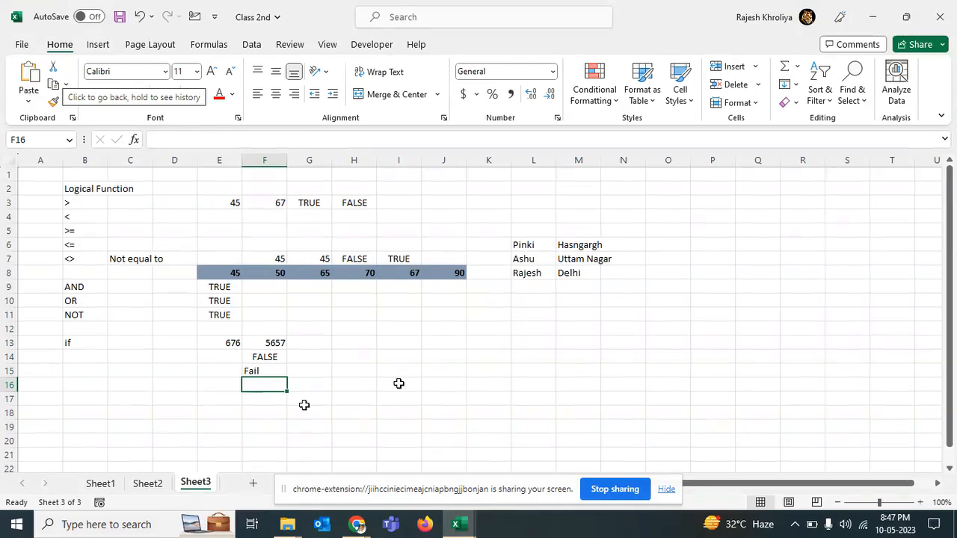
Step: Change the value in F13 to 34 to test both IF formulas
{"action": "left_click", "coordinate": [262, 344]}
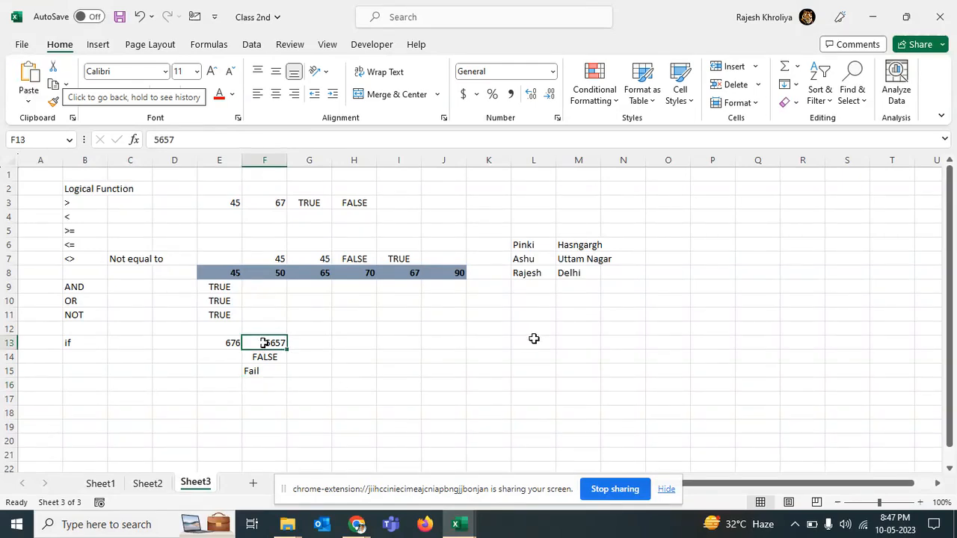
{"action": "type", "text": "34"}
{"action": "key", "text": "Return"}
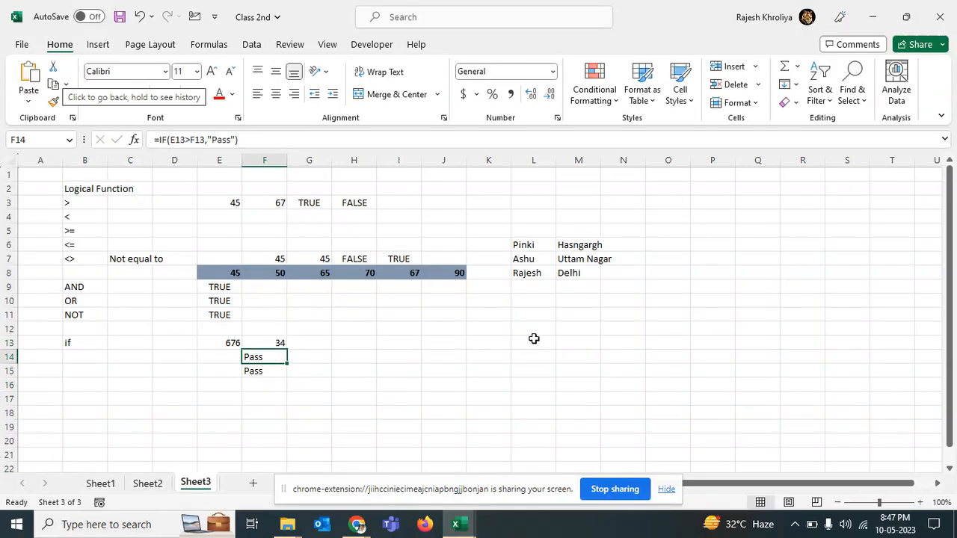